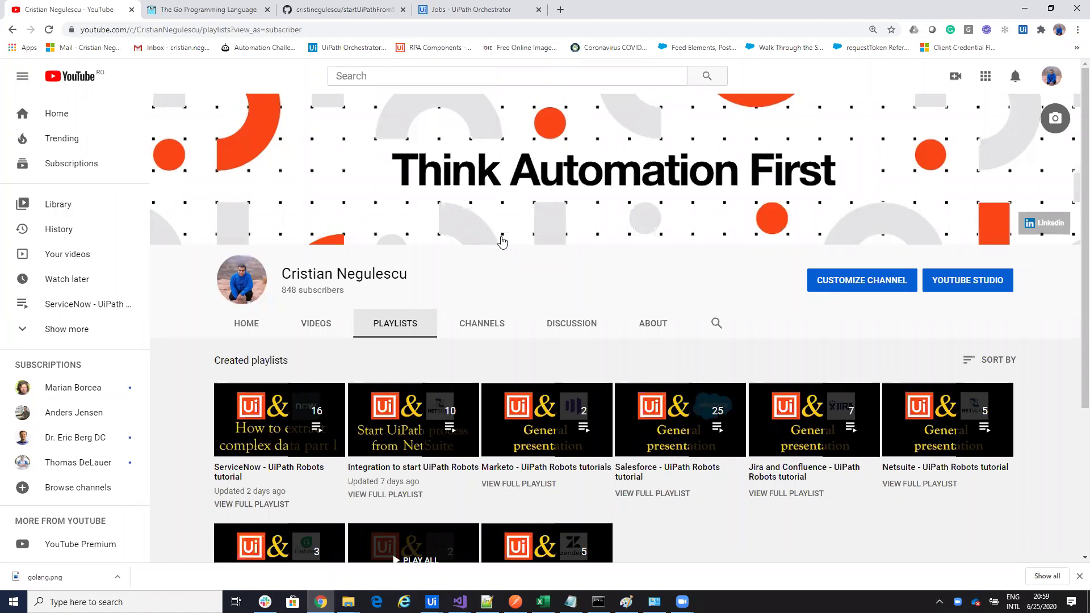
pyautogui.scroll(-1, 665, 409)
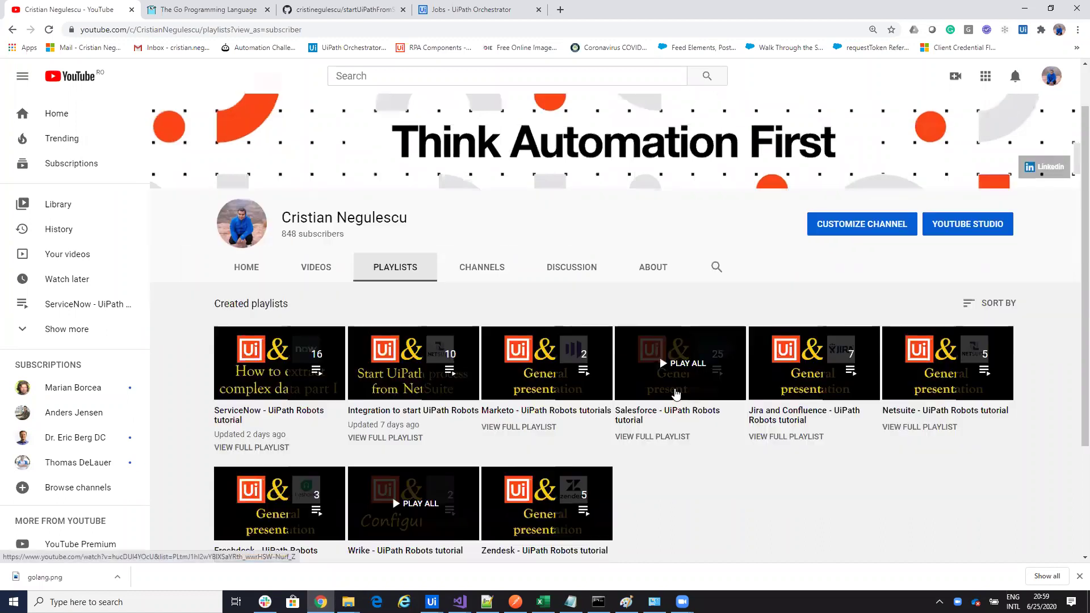
# Switch the YouTube channel page to its VIDEOS tab to browse the uploads
pyautogui.click(317, 268)
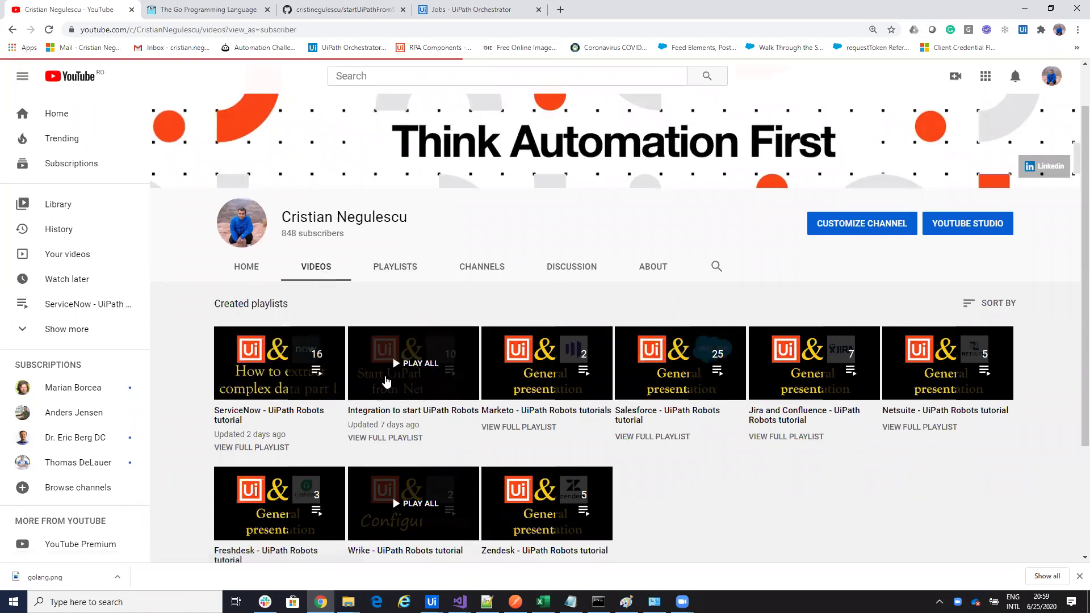
pyautogui.scroll(-2, 390, 389)
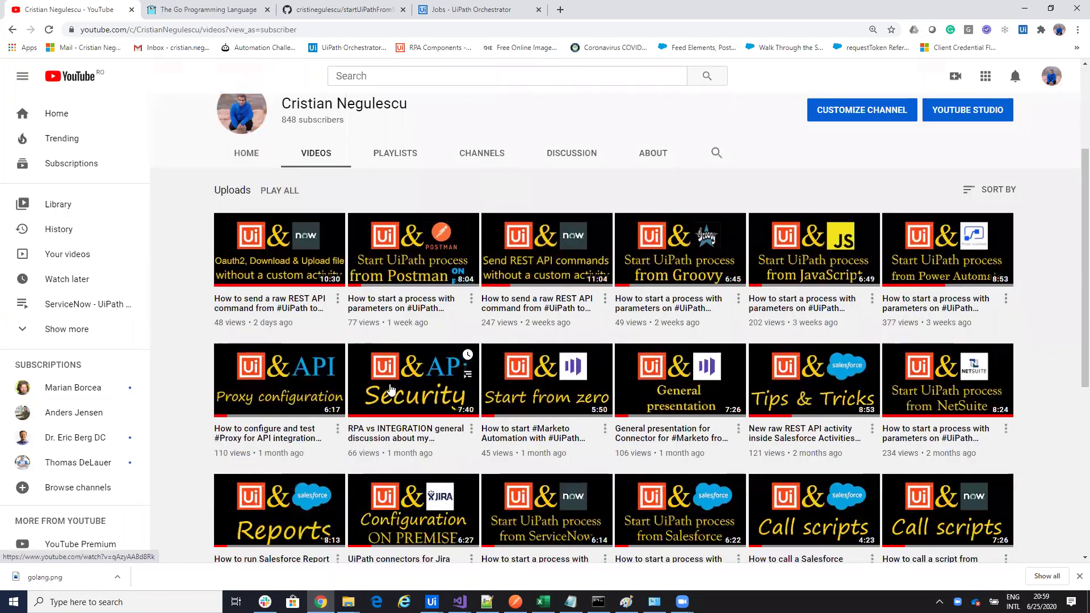
pyautogui.scroll(-1, 406, 407)
pyautogui.scroll(-1, 406, 408)
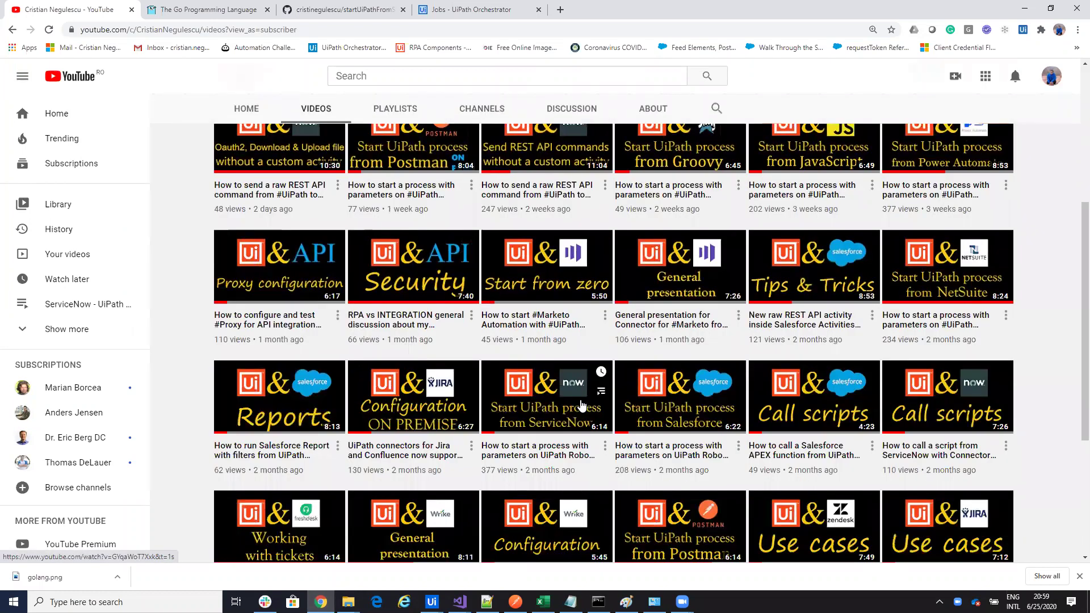
pyautogui.moveTo(413, 397)
pyautogui.scroll(2, 532, 403)
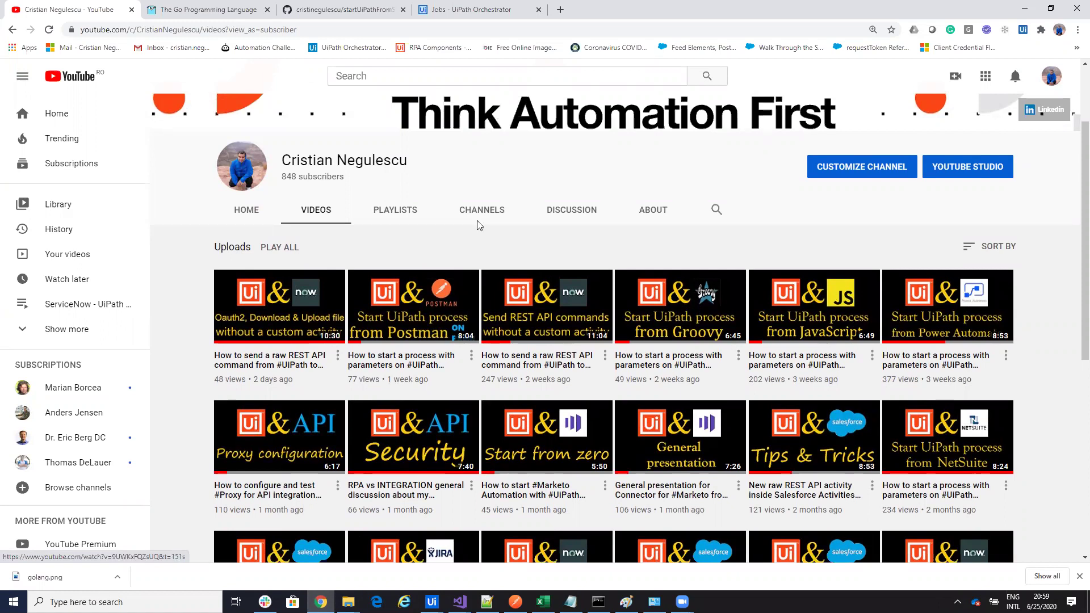
# Check the recent Orchestrator jobs, then return to the YouTube channel's video list
pyautogui.click(426, 10)
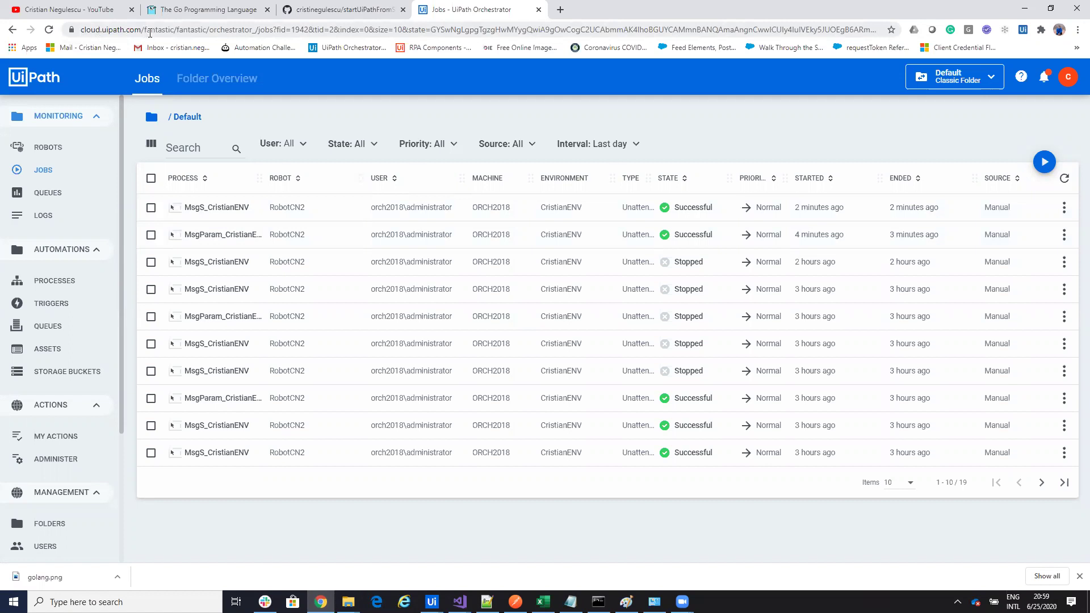
pyautogui.click(189, 10)
pyautogui.click(101, 12)
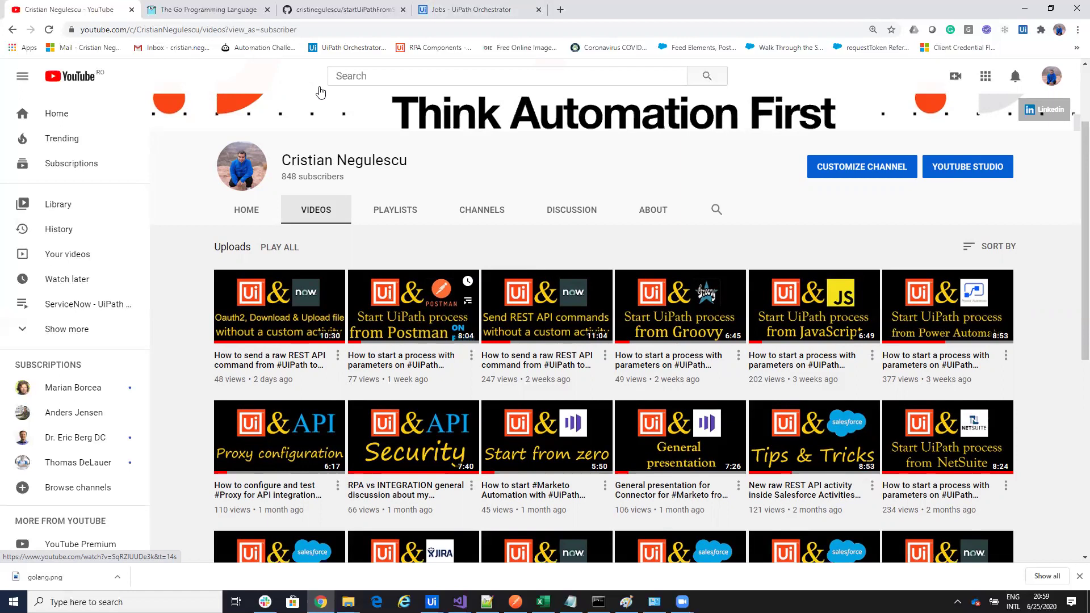
# Switch to the golang.org 'The Go Programming Language' browser tab
pyautogui.click(217, 16)
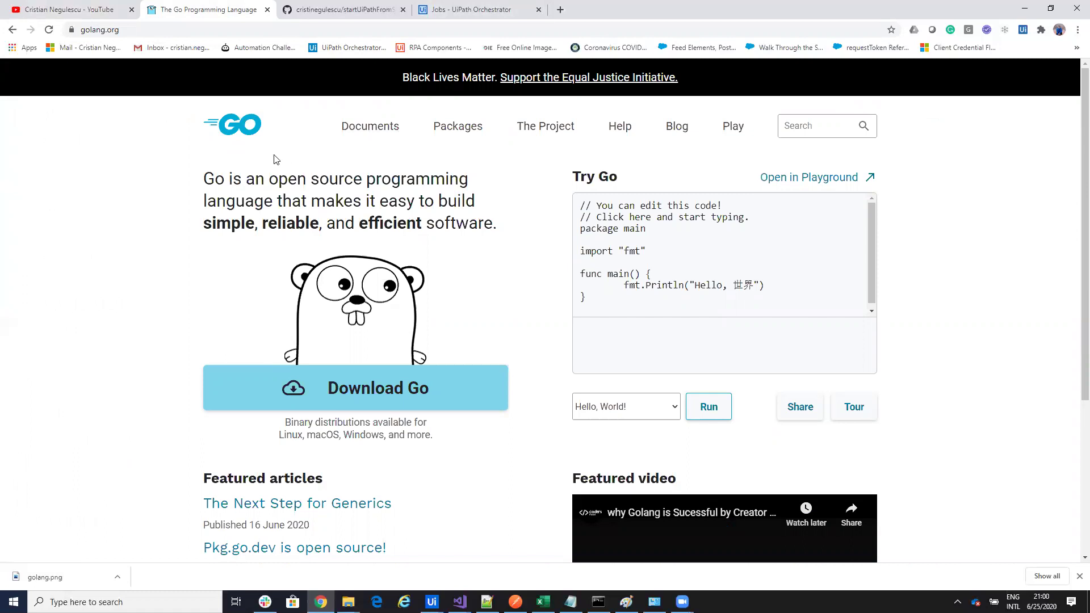
# Switch to the GitHub startUiPathFromSalesforce repository tab to see its script files
pyautogui.click(299, 13)
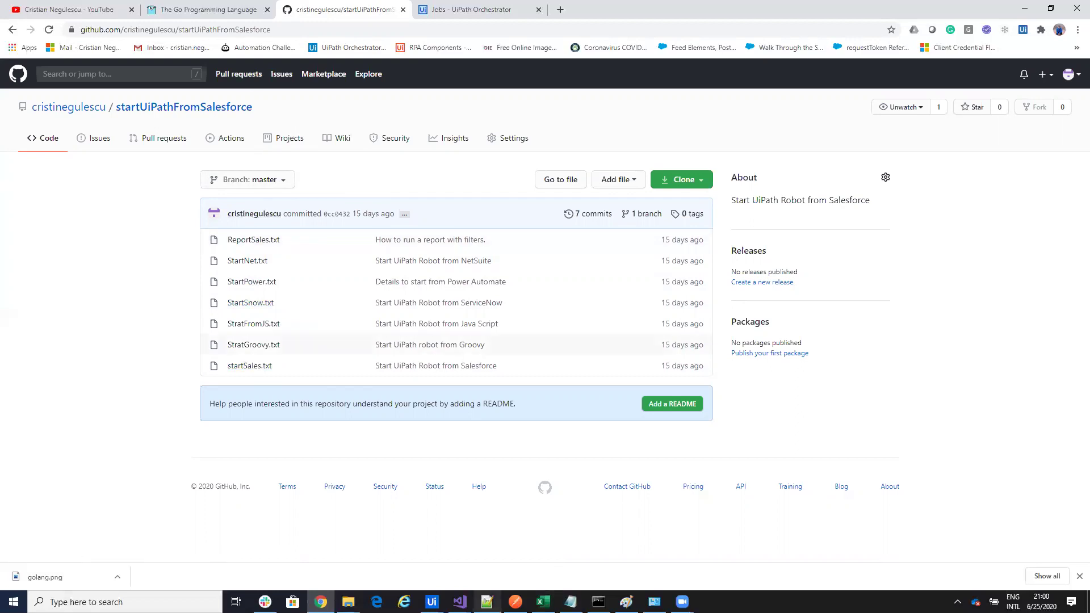
pyautogui.click(487, 602)
pyautogui.scroll(4, 463, 465)
pyautogui.scroll(6, 463, 465)
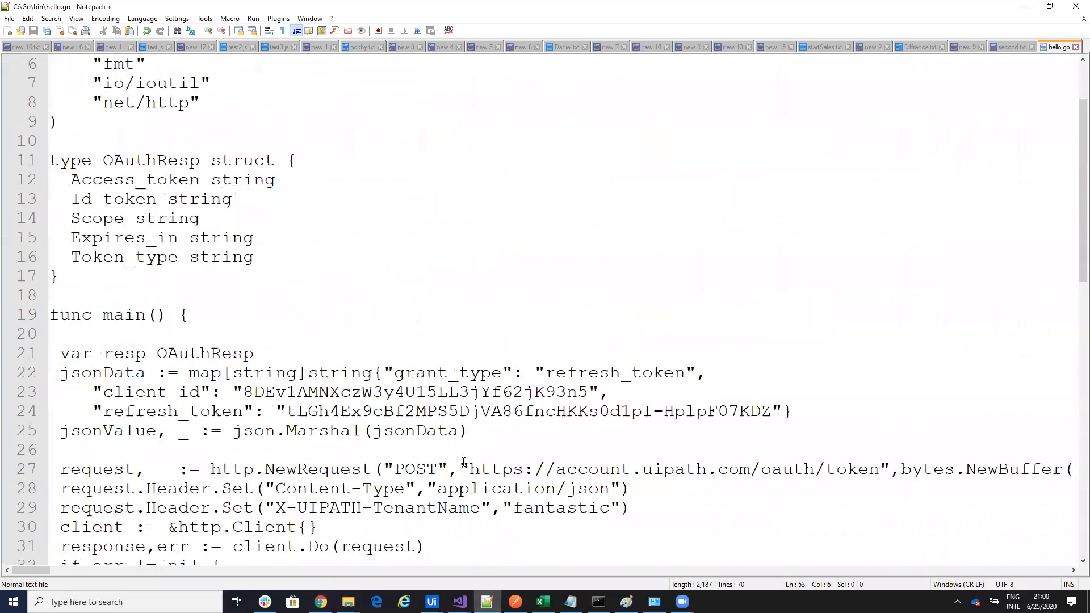
pyautogui.scroll(1, 463, 464)
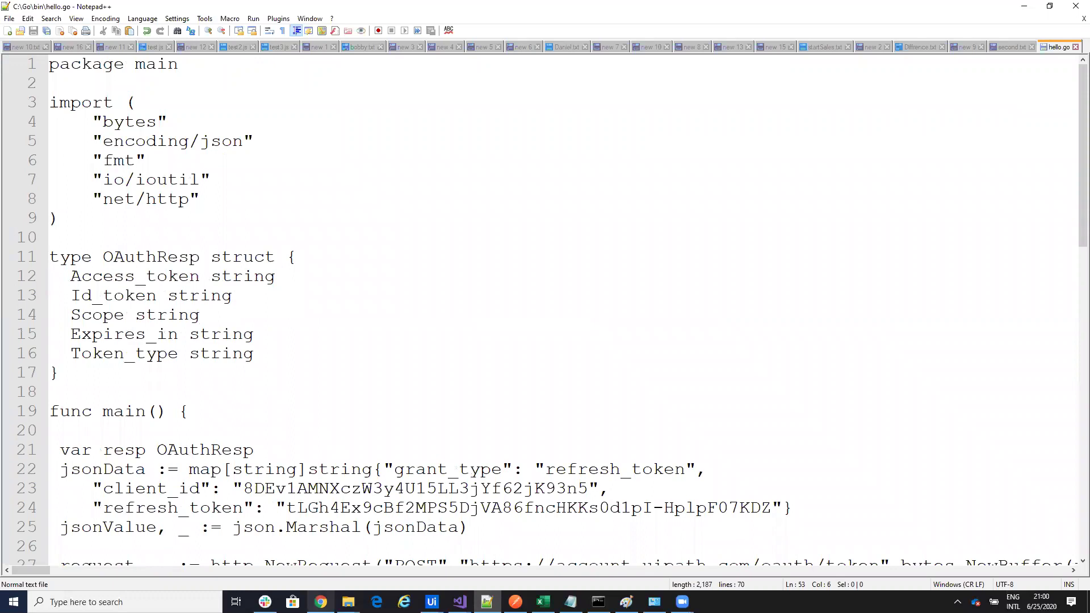
pyautogui.click(321, 602)
pyautogui.click(477, 9)
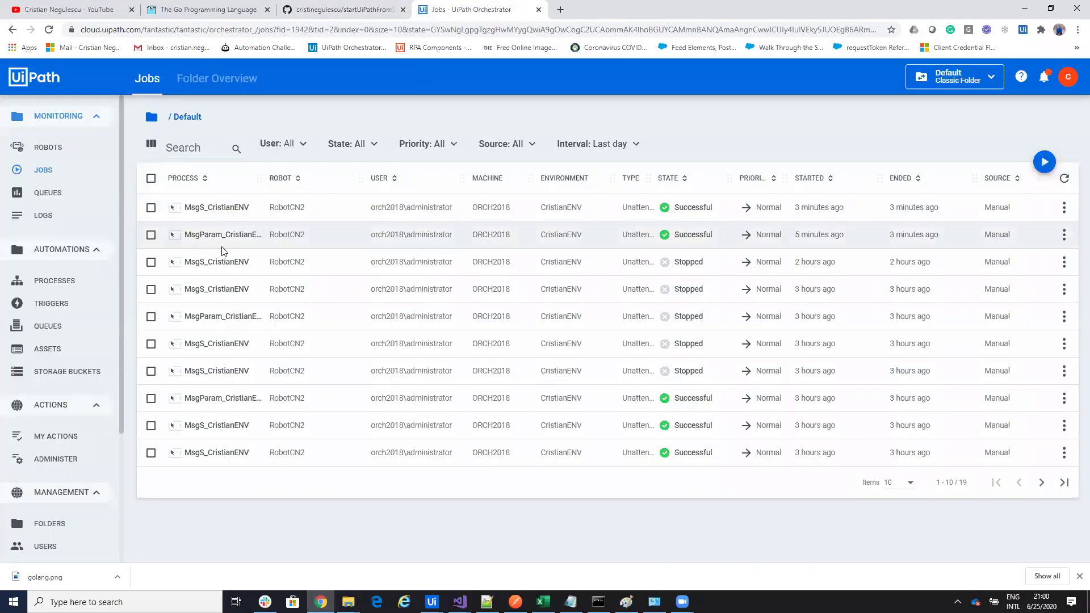
pyautogui.click(1025, 8)
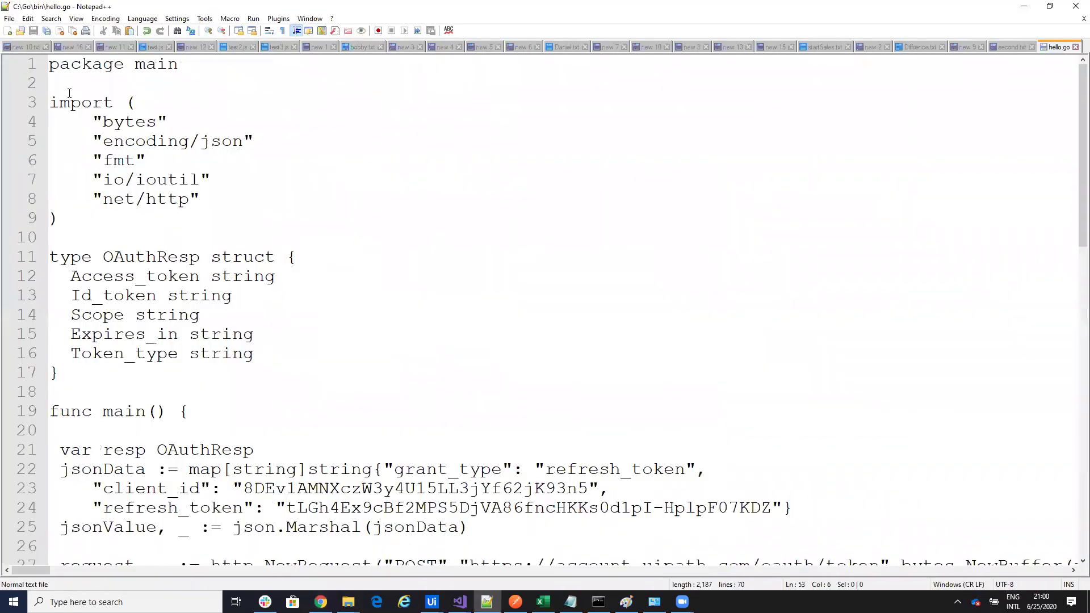
pyautogui.moveTo(50, 103); pyautogui.dragTo(121, 232)
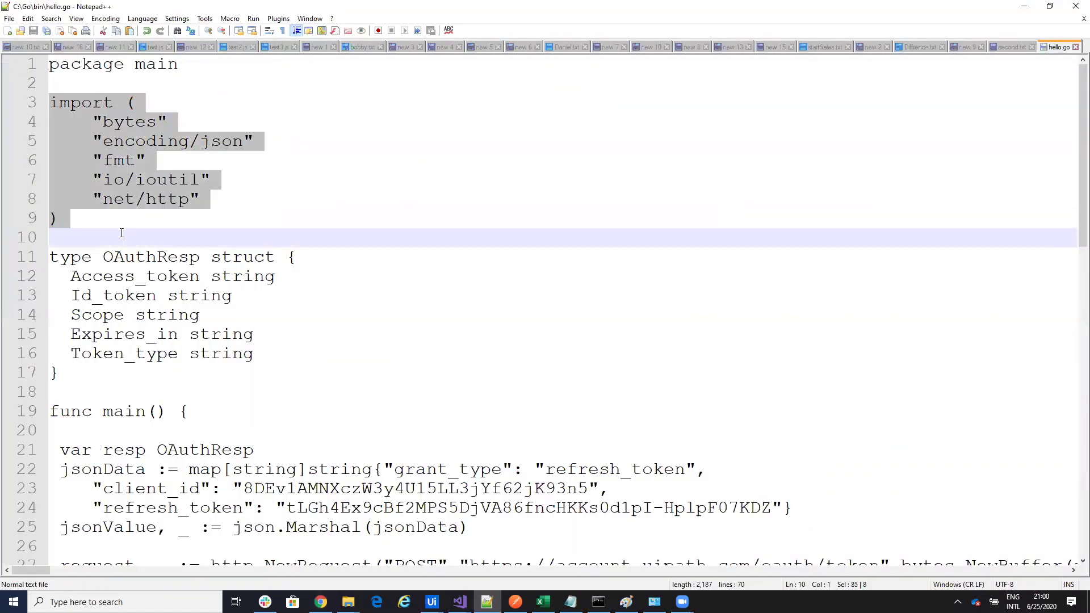
pyautogui.click(211, 141)
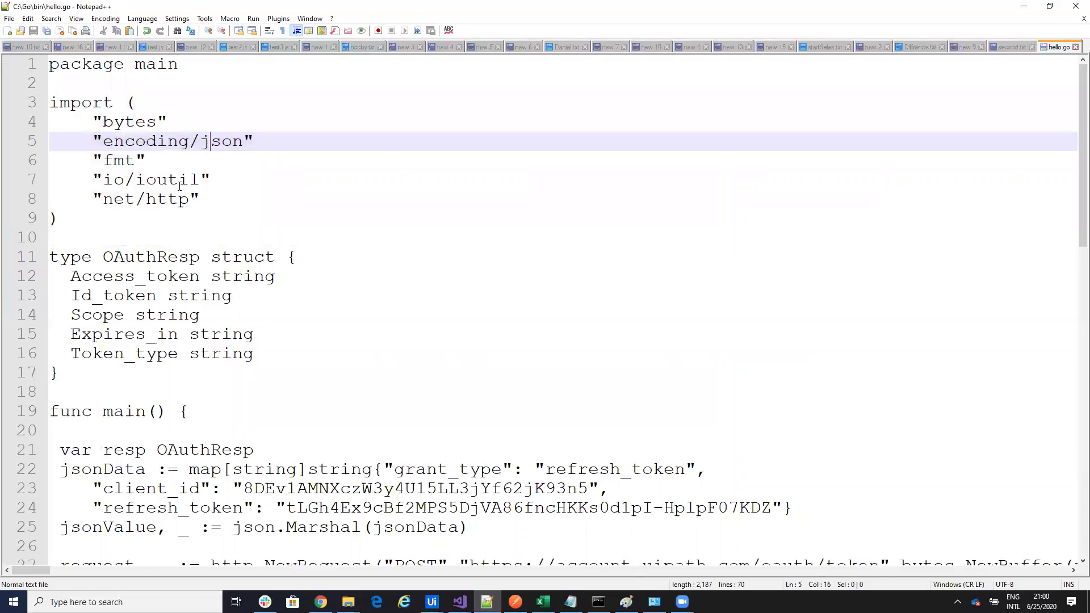
pyautogui.click(168, 199)
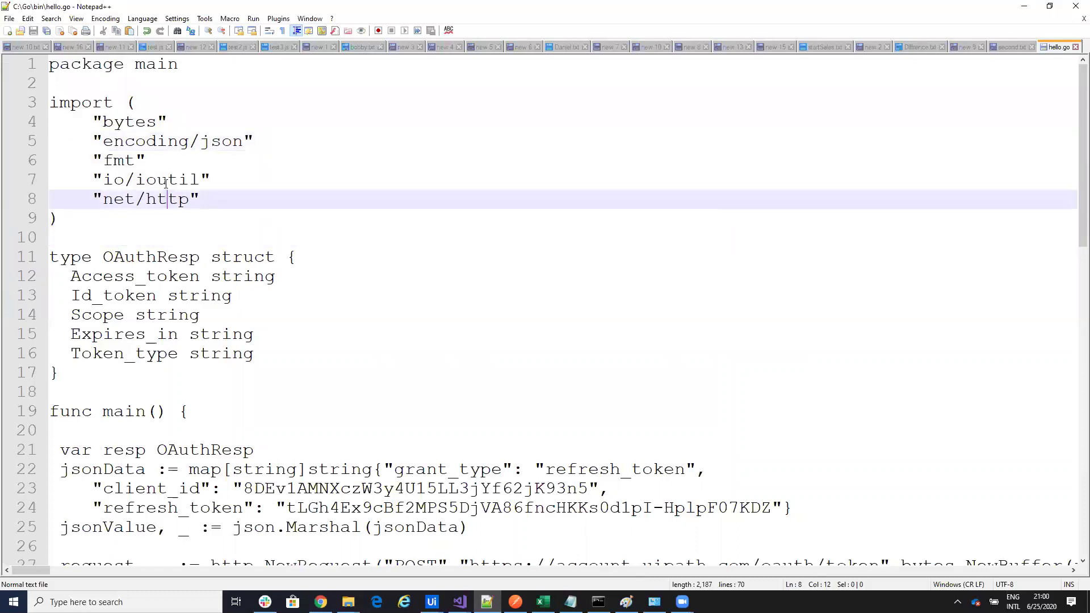
pyautogui.scroll(-1, 144, 179)
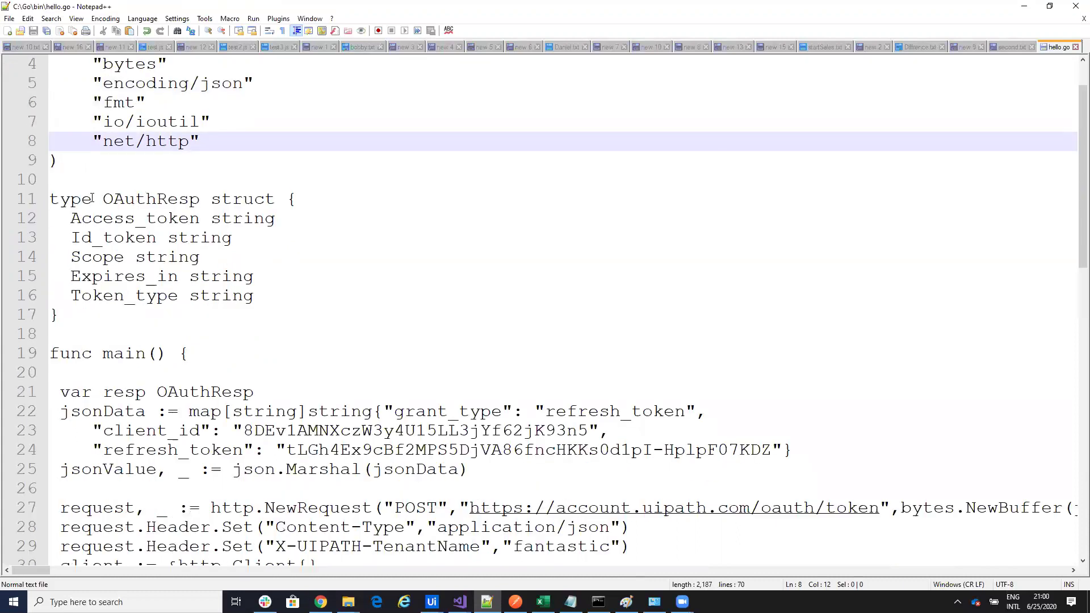
pyautogui.moveTo(51, 199); pyautogui.dragTo(107, 317)
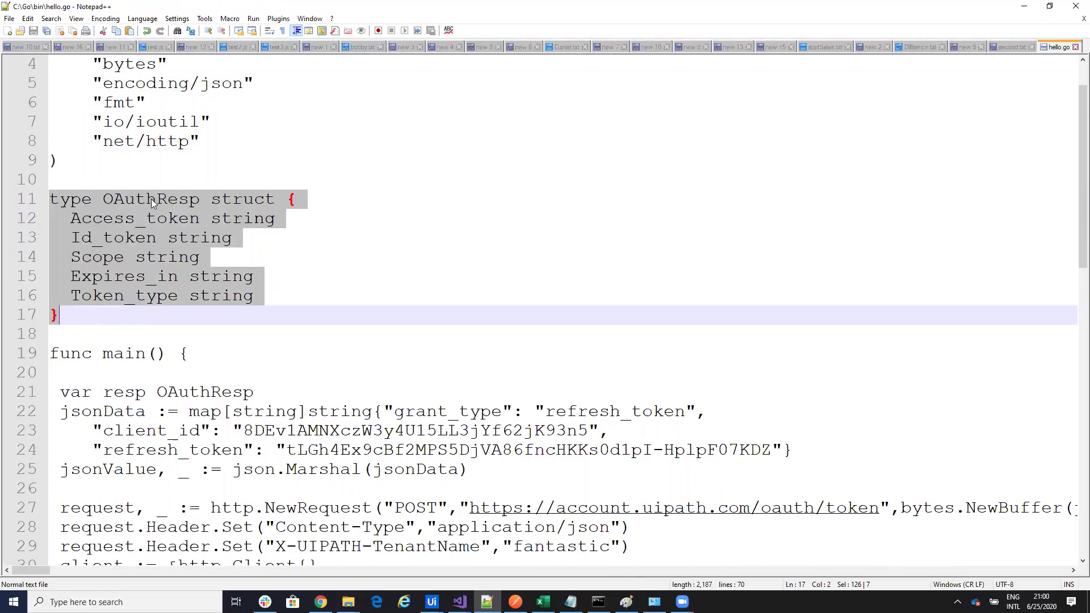
pyautogui.click(72, 220)
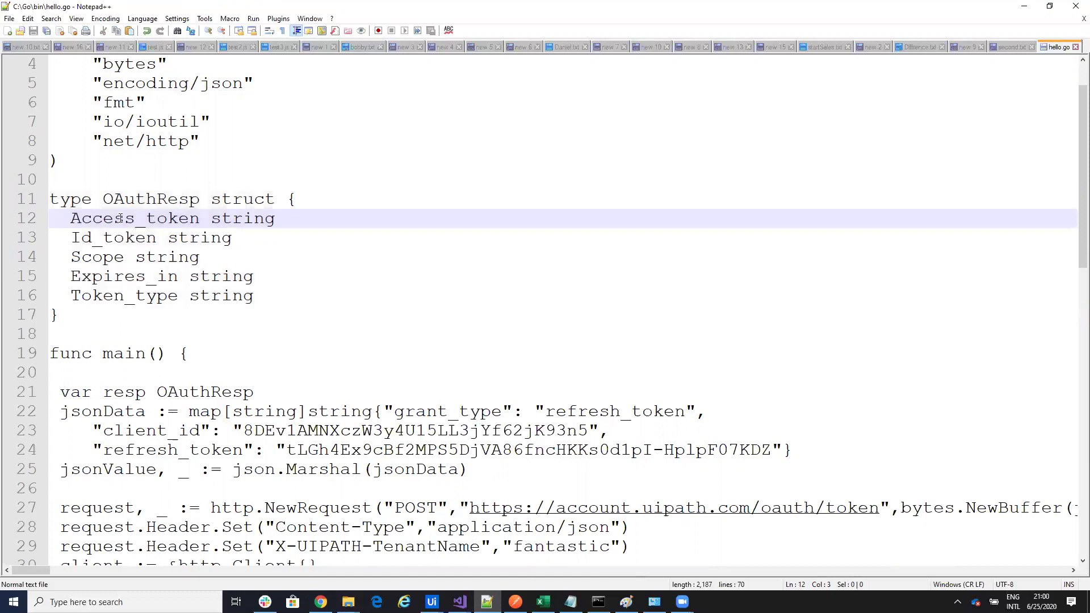
pyautogui.scroll(-2, 207, 217)
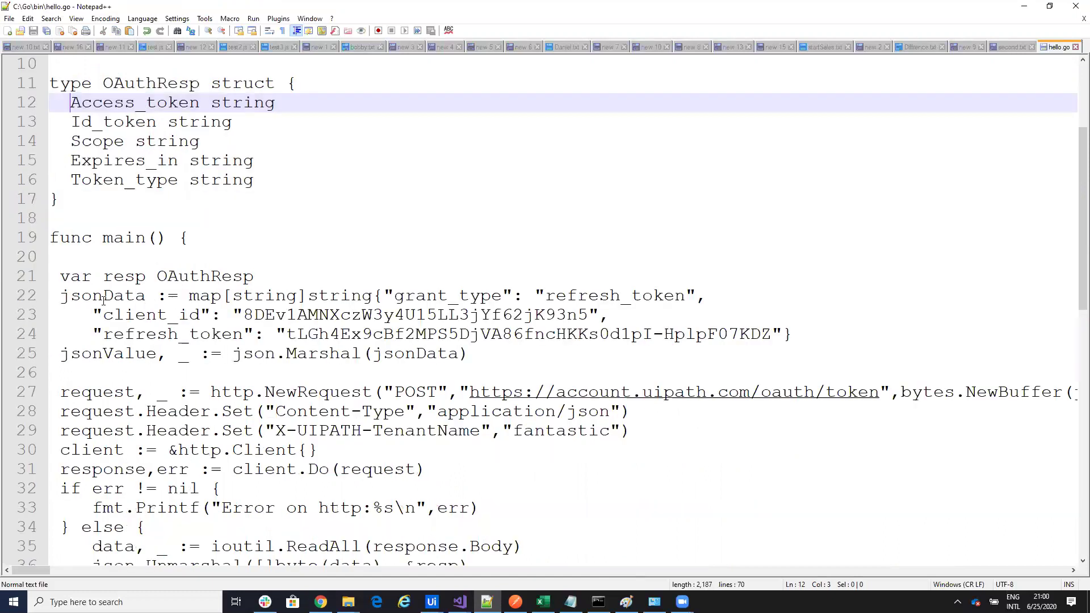
pyautogui.moveTo(82, 296); pyautogui.dragTo(268, 276)
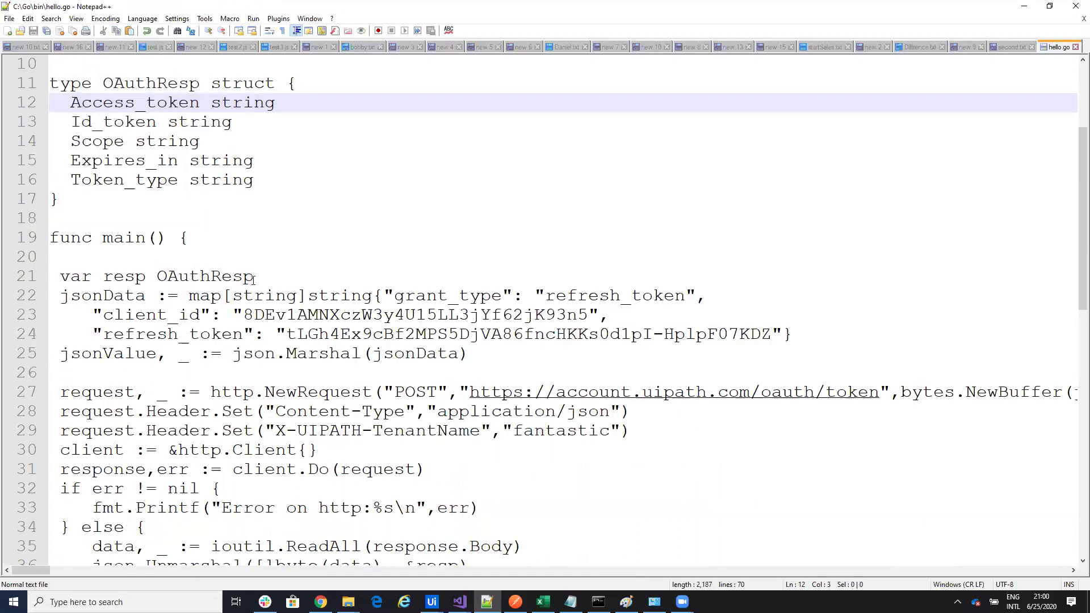
pyautogui.click(363, 296)
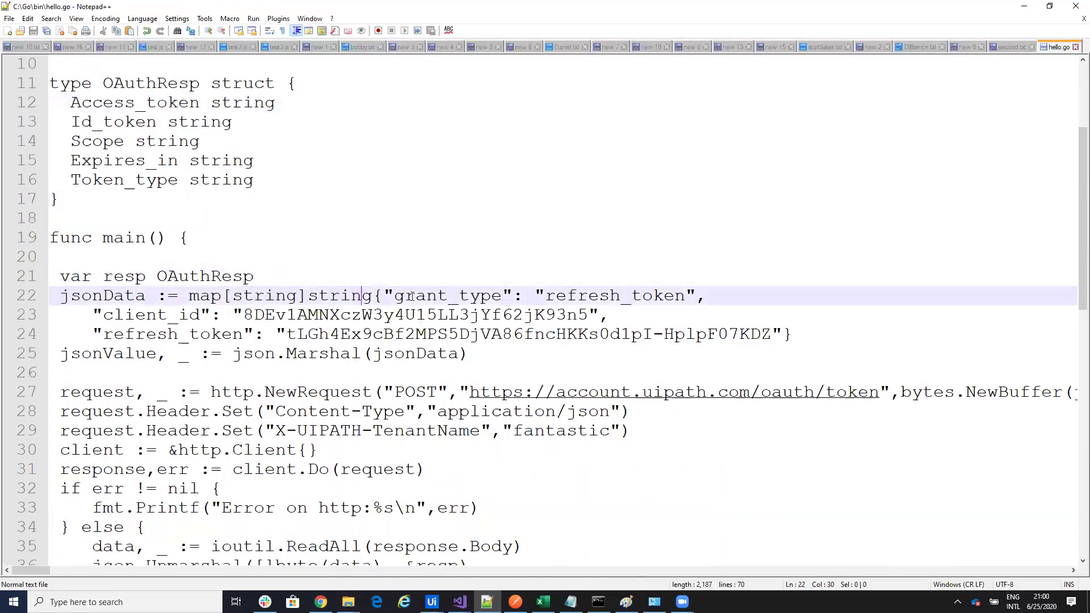
pyautogui.click(179, 334)
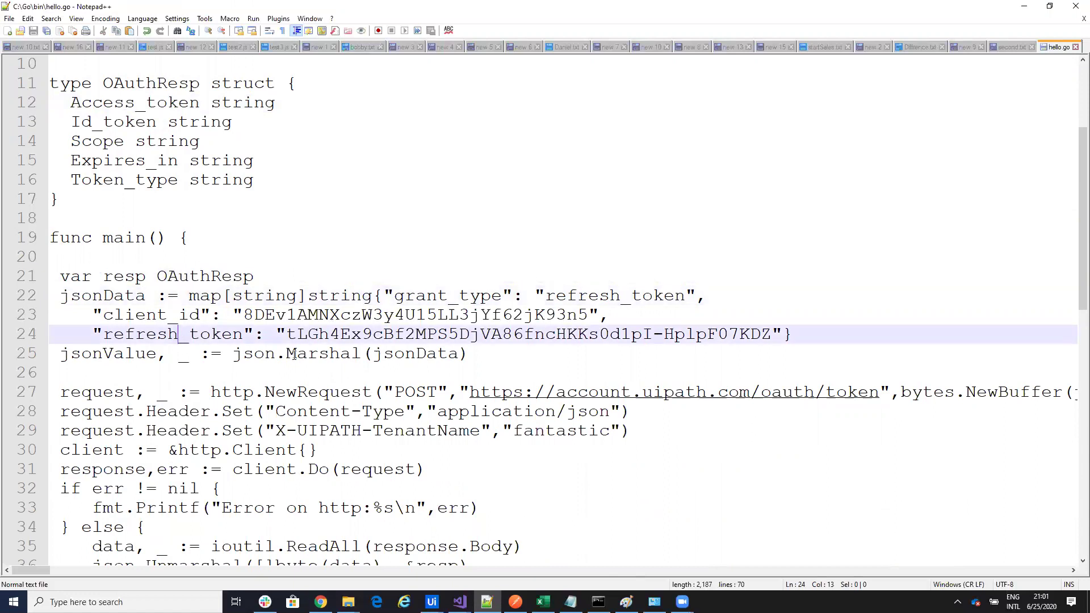
pyautogui.scroll(-1, 290, 353)
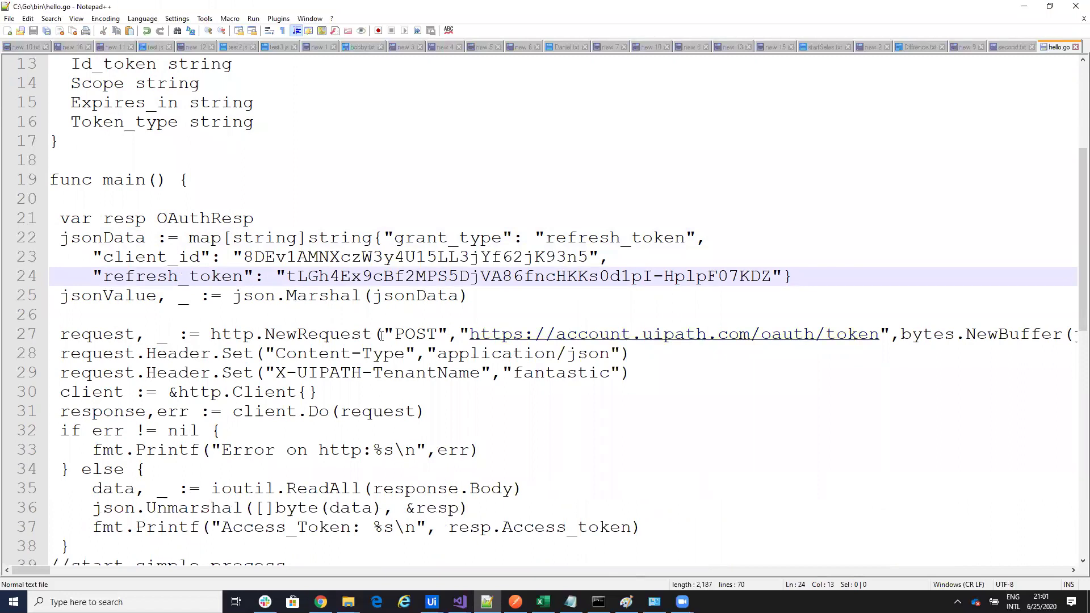
pyautogui.scroll(-1, 423, 358)
pyautogui.scroll(-2, 423, 359)
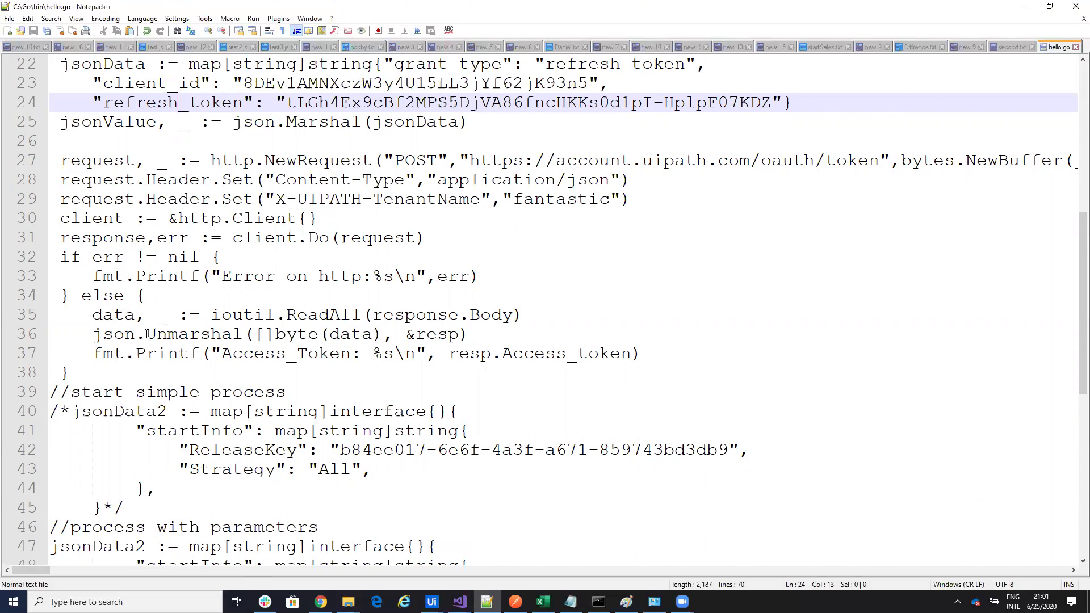
pyautogui.moveTo(459, 354); pyautogui.dragTo(633, 353)
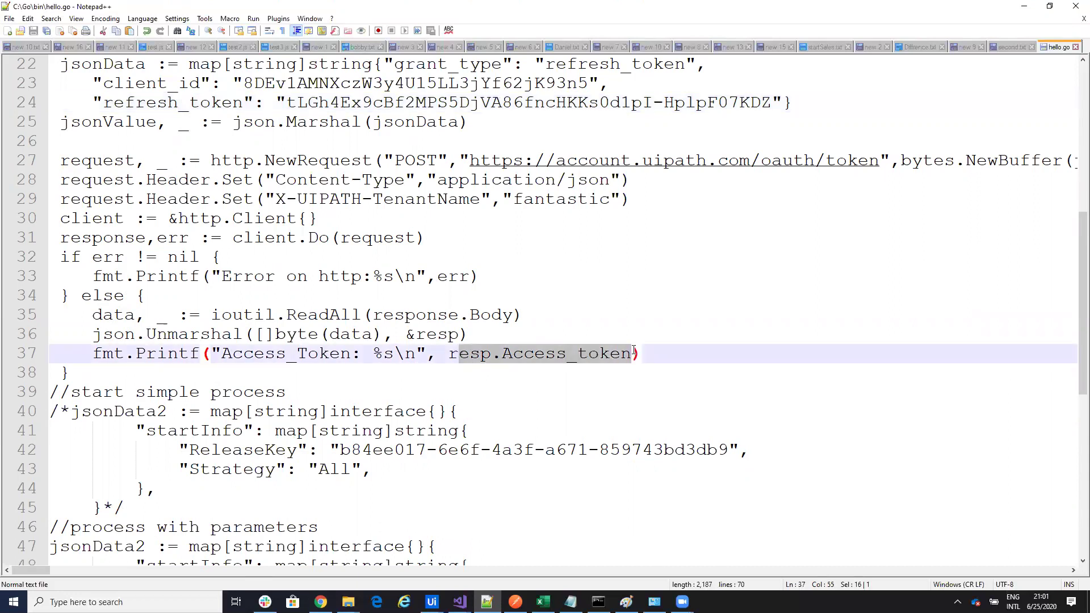
pyautogui.scroll(-1, 633, 353)
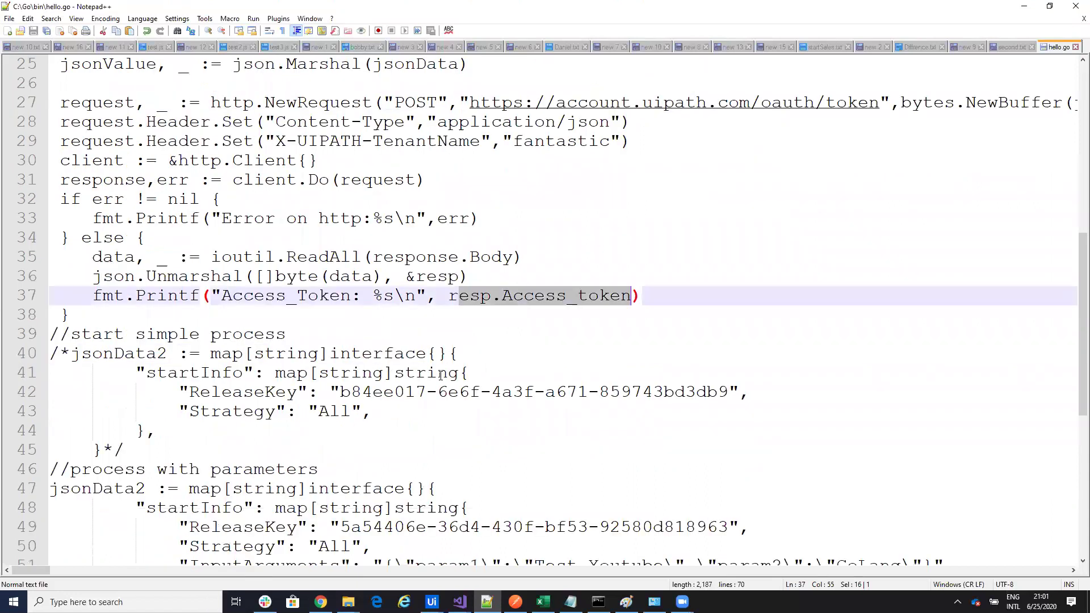
pyautogui.scroll(-2, 634, 353)
pyautogui.scroll(-1, 261, 374)
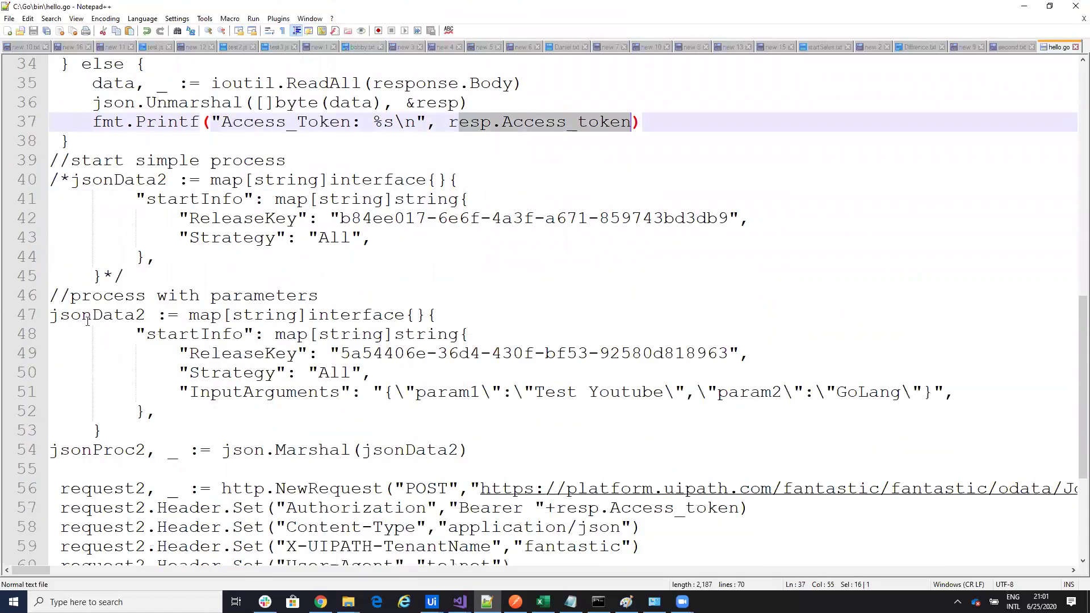
# Comment out the process-with-parameters block on lines 47–53 with /* */
pyautogui.click(51, 315)
pyautogui.write('2')
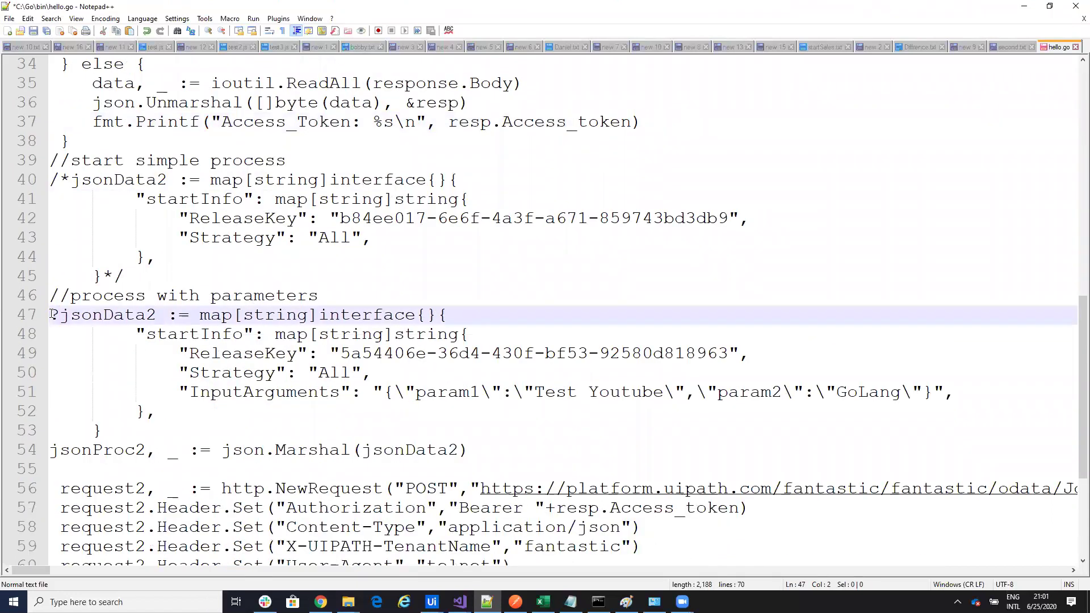
pyautogui.press('BackSpace')
pyautogui.press('Delete')
pyautogui.write('/')
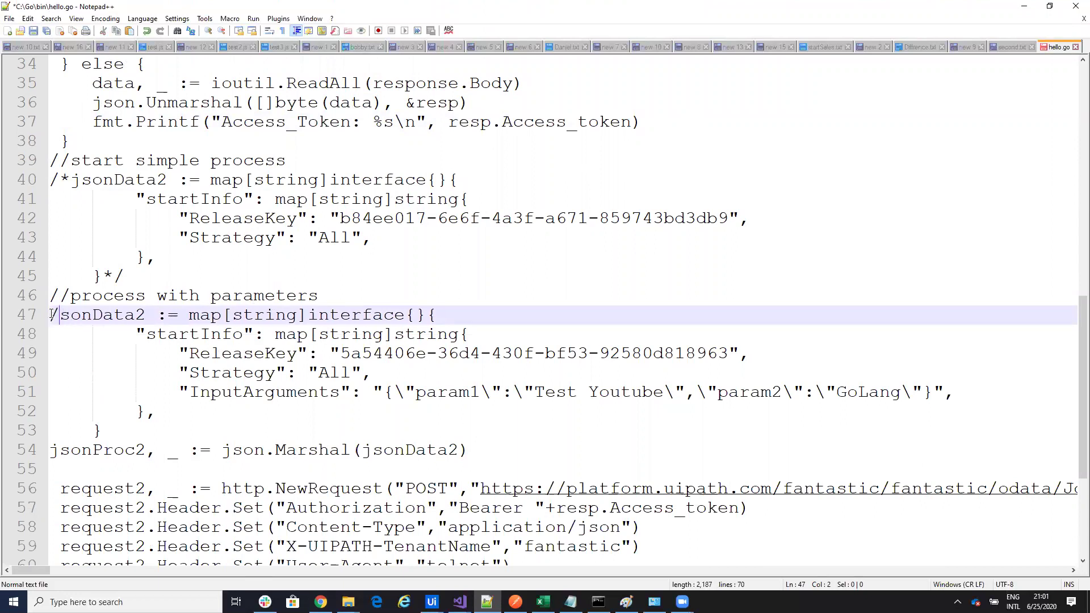
pyautogui.write('*j')
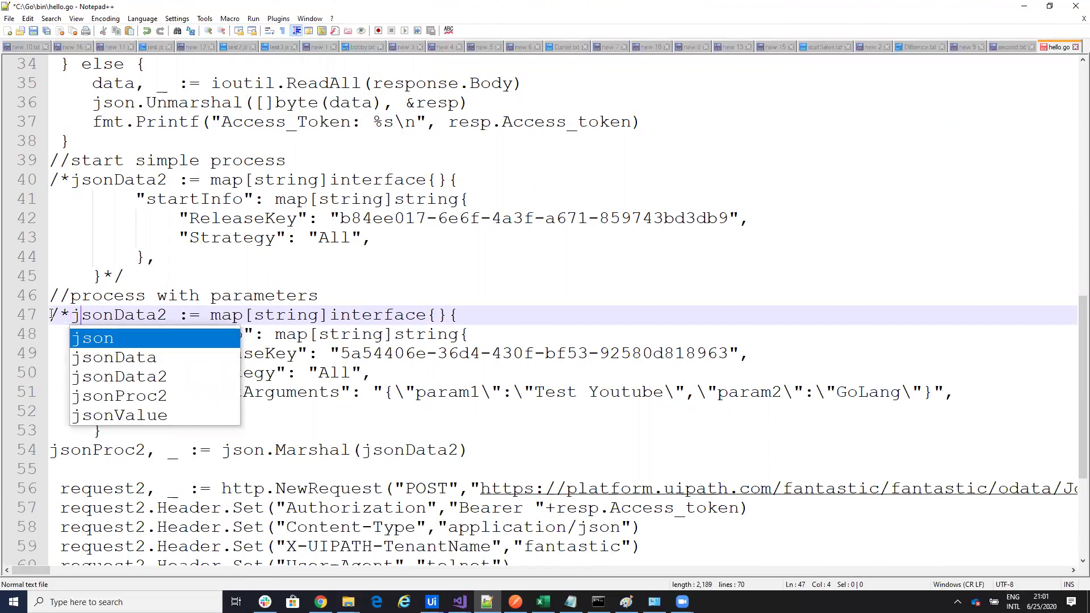
pyautogui.click(165, 413)
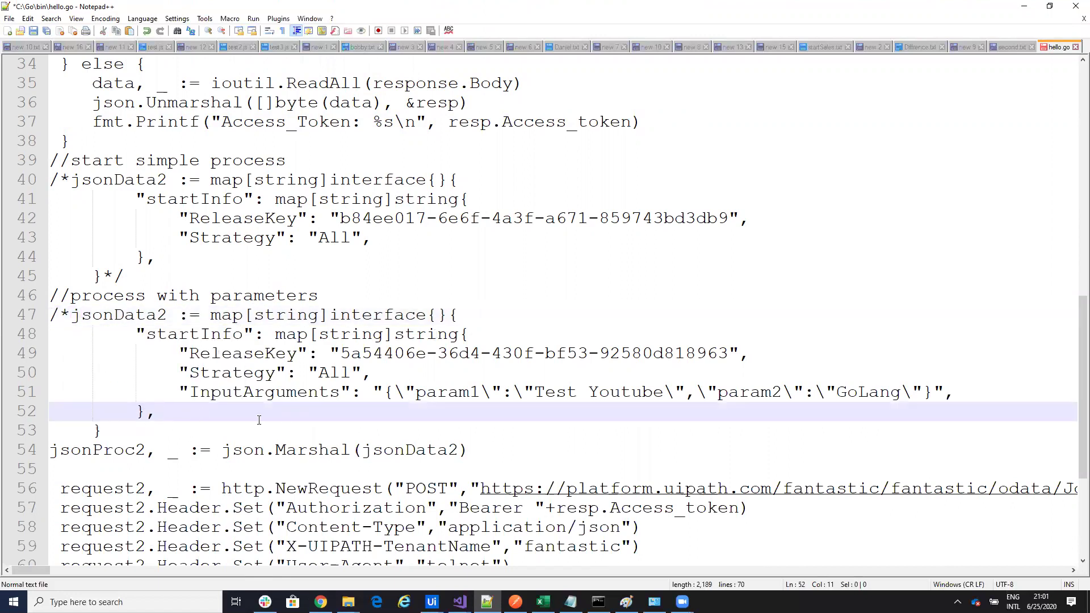
pyautogui.click(146, 431)
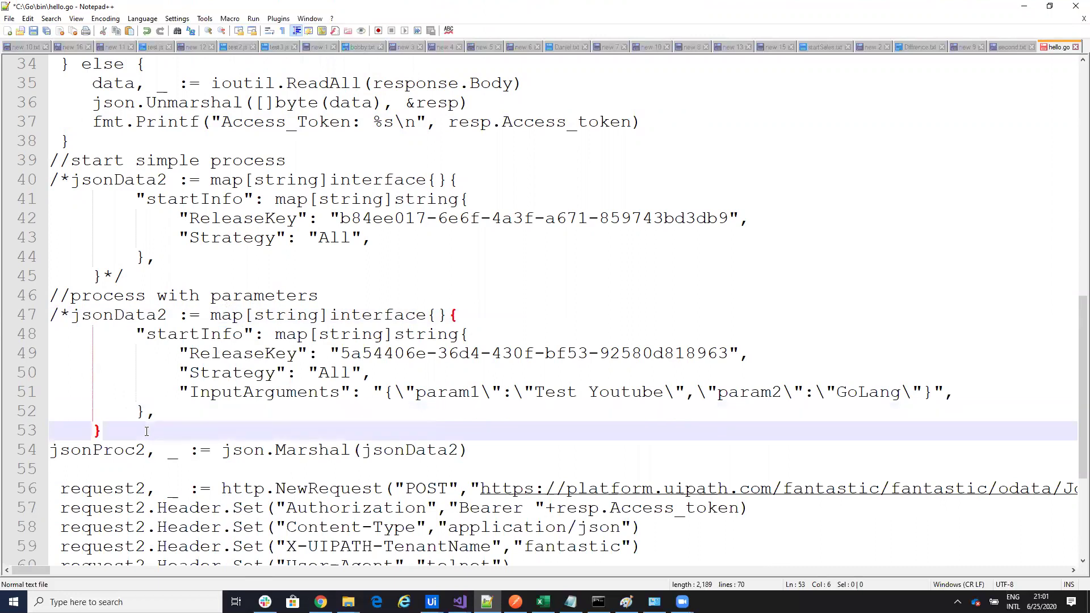
pyautogui.write('*/')
# Remove the */ on line 45 and /* on line 40, then save hello.go
pyautogui.click(129, 282)
pyautogui.press('BackSpace')
pyautogui.press('BackSpace')
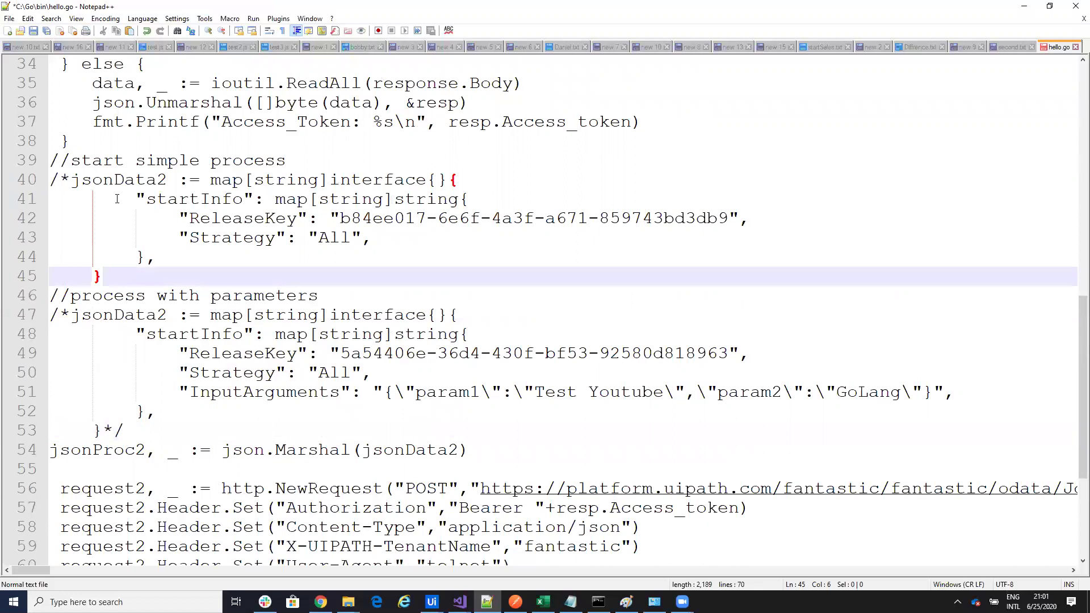
pyautogui.click(71, 179)
pyautogui.press('BackSpace')
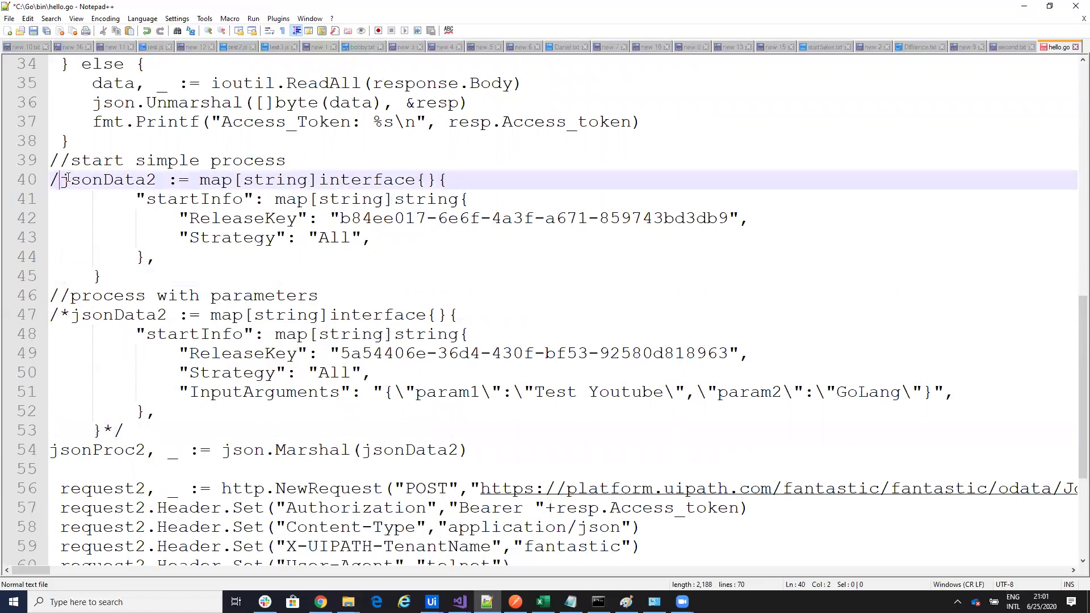
pyautogui.press('BackSpace')
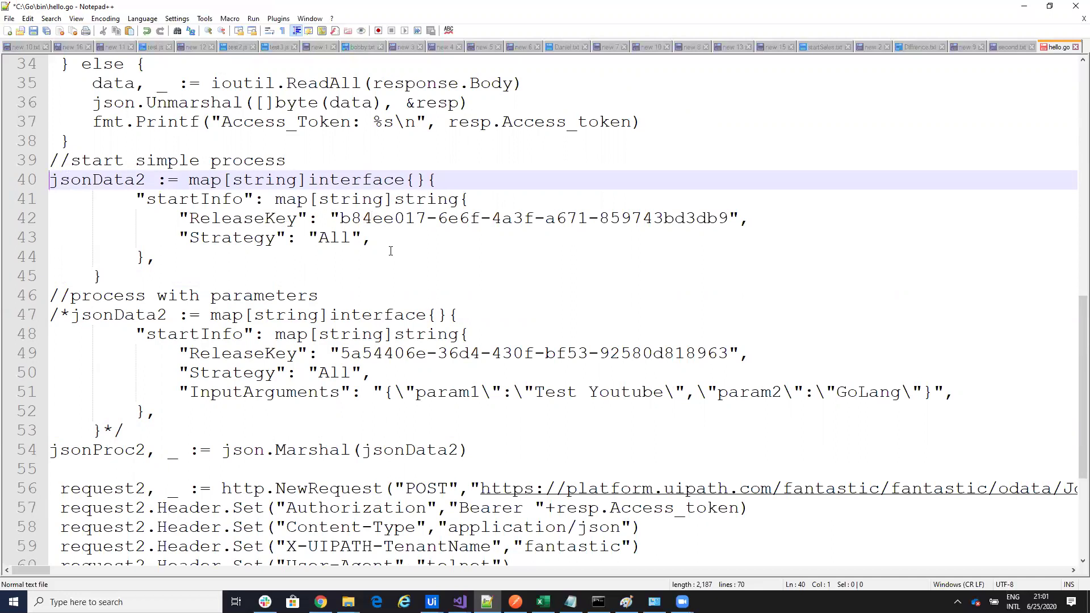
pyautogui.scroll(-1, 372, 242)
pyautogui.scroll(-2, 372, 247)
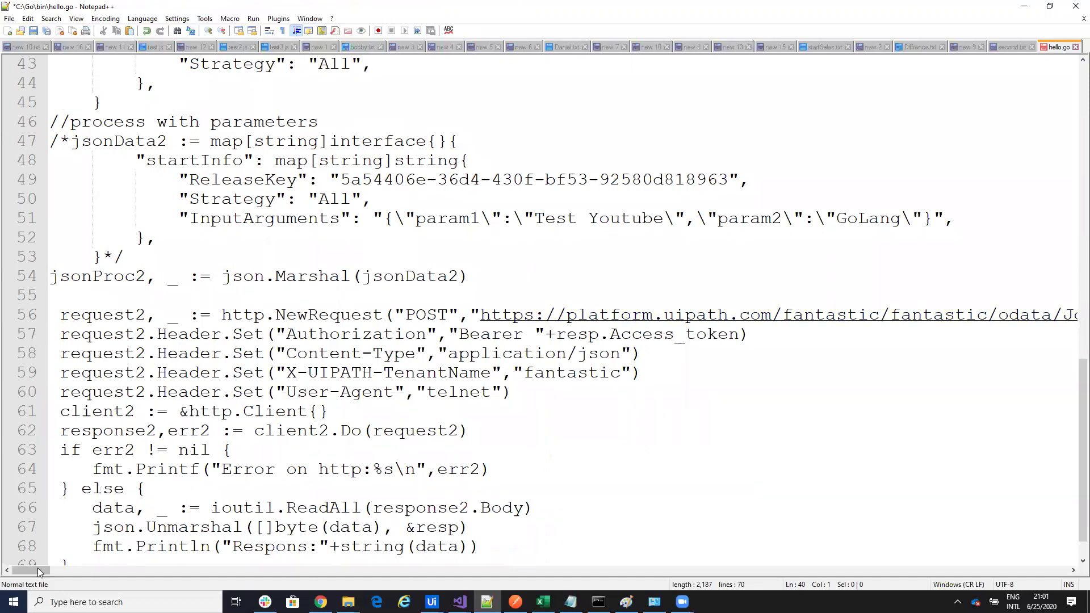
pyautogui.moveTo(40, 569)
pyautogui.mouseDown()
pyautogui.moveTo(58, 568)
pyautogui.moveTo(309, 246)
pyautogui.mouseUp()
pyautogui.scroll(-1, 643, 360)
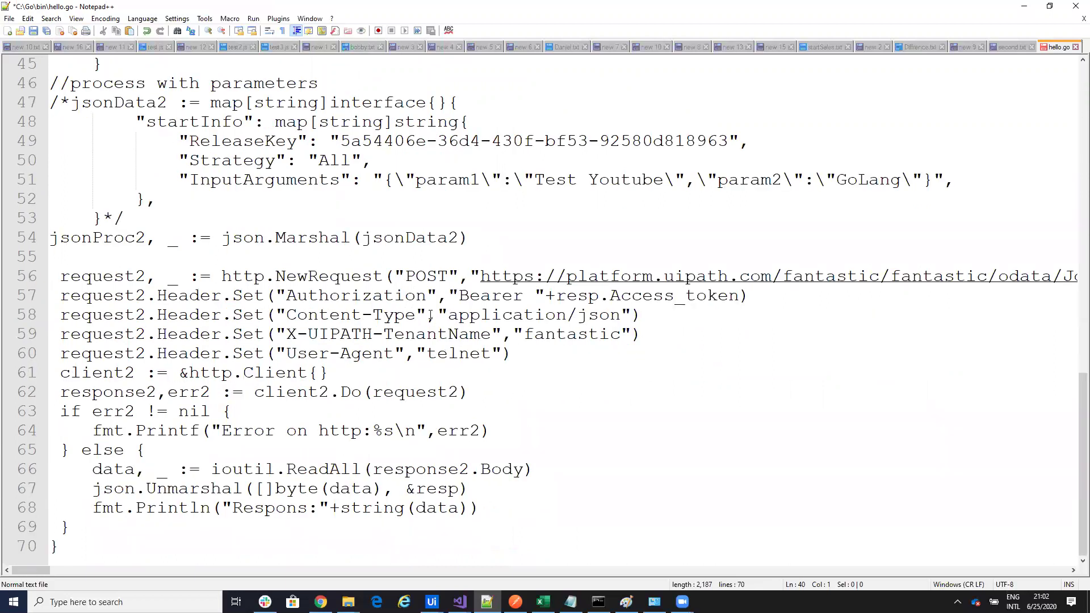
pyautogui.click(33, 32)
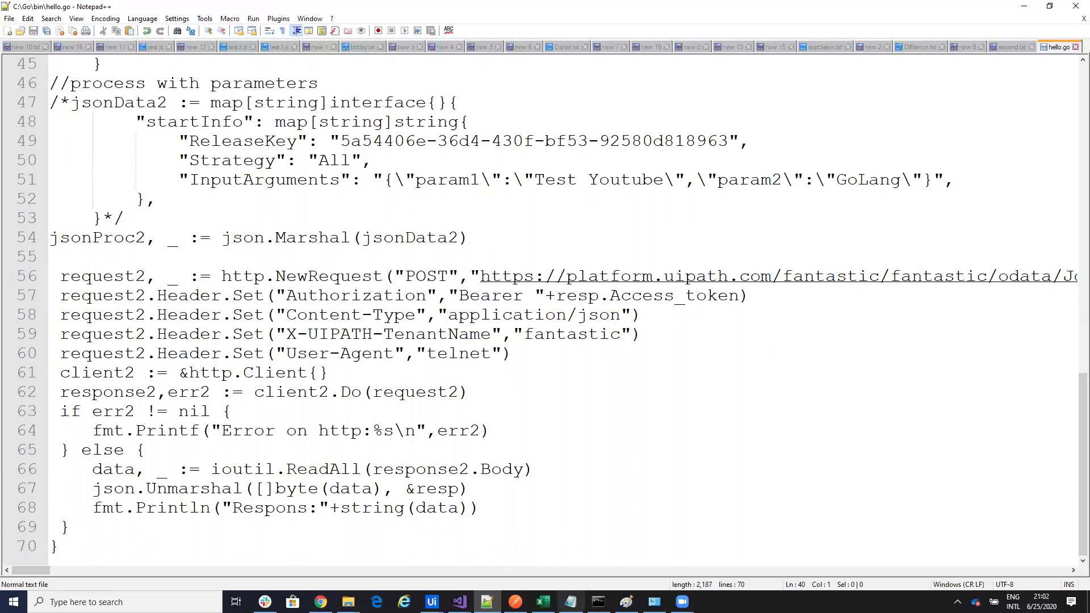
# Rerun 'go run hello.go' in Command Prompt, then bring up Orchestrator's Jobs list in Chrome
pyautogui.click(599, 602)
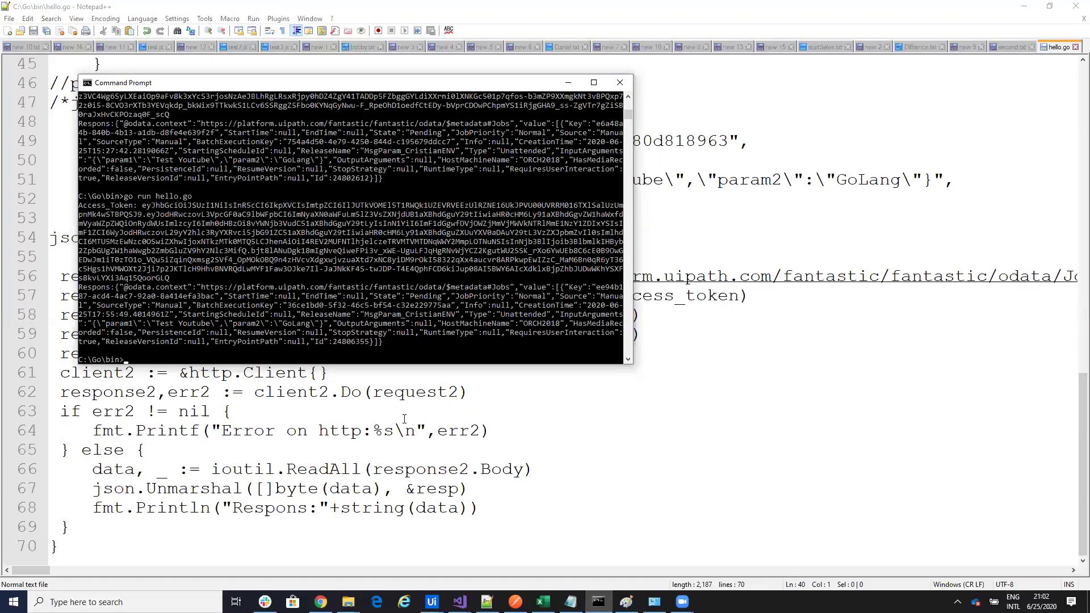
pyautogui.press('Up')
pyautogui.press('Return')
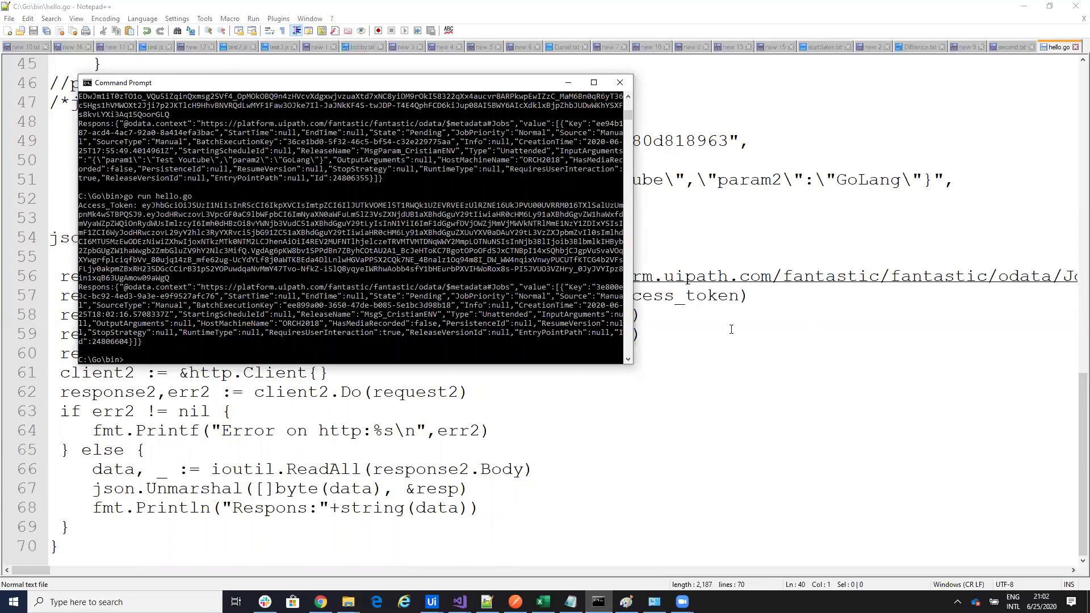
pyautogui.click(320, 602)
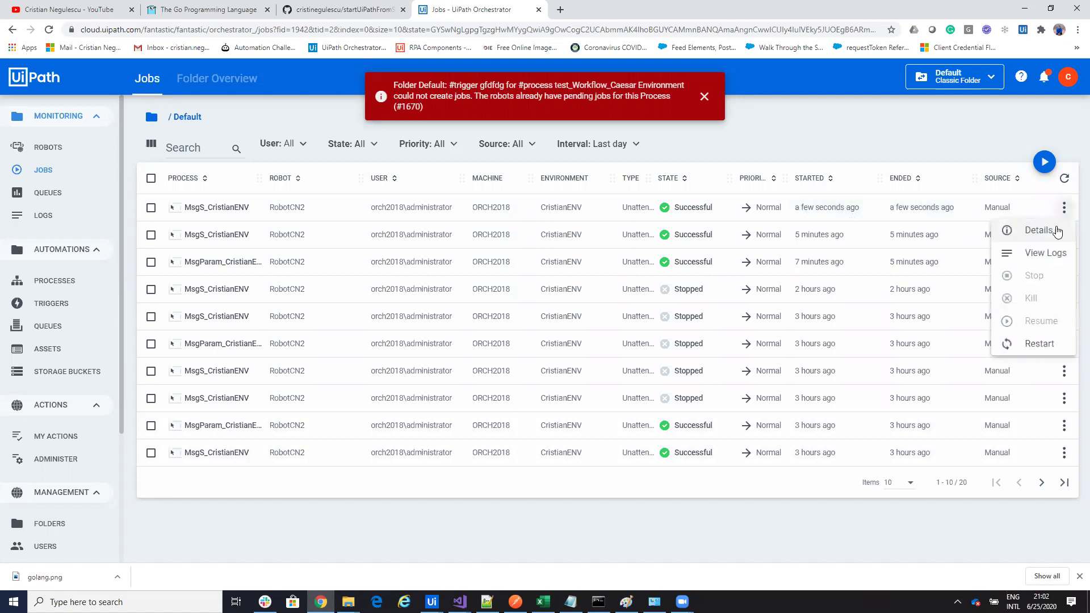
# View and refresh the newest MsgS_CristianENV job's logs, then minimize Chrome
pyautogui.click(1045, 252)
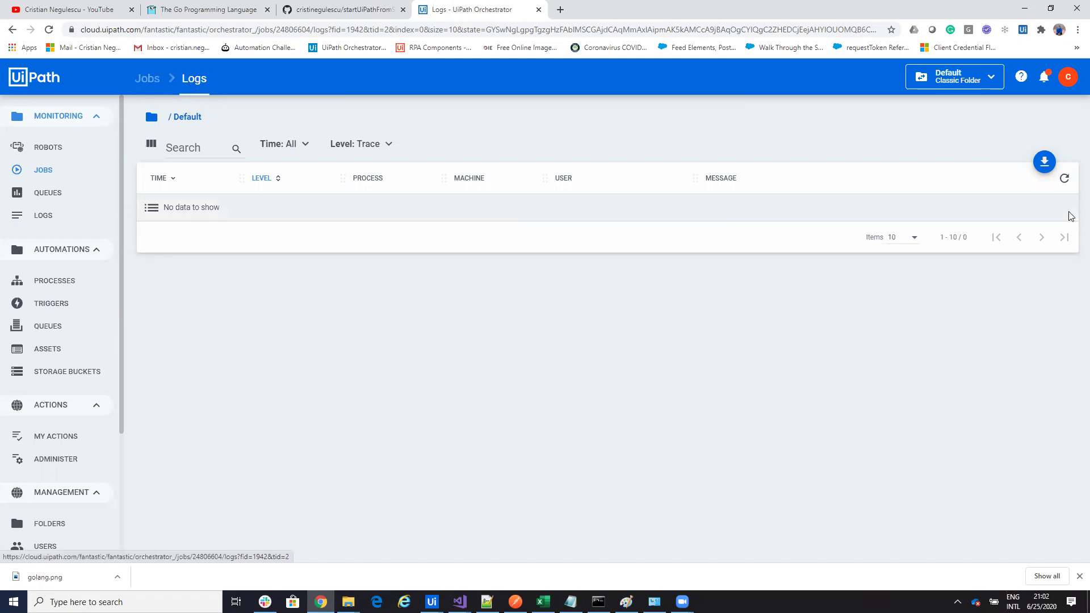
pyautogui.click(1064, 179)
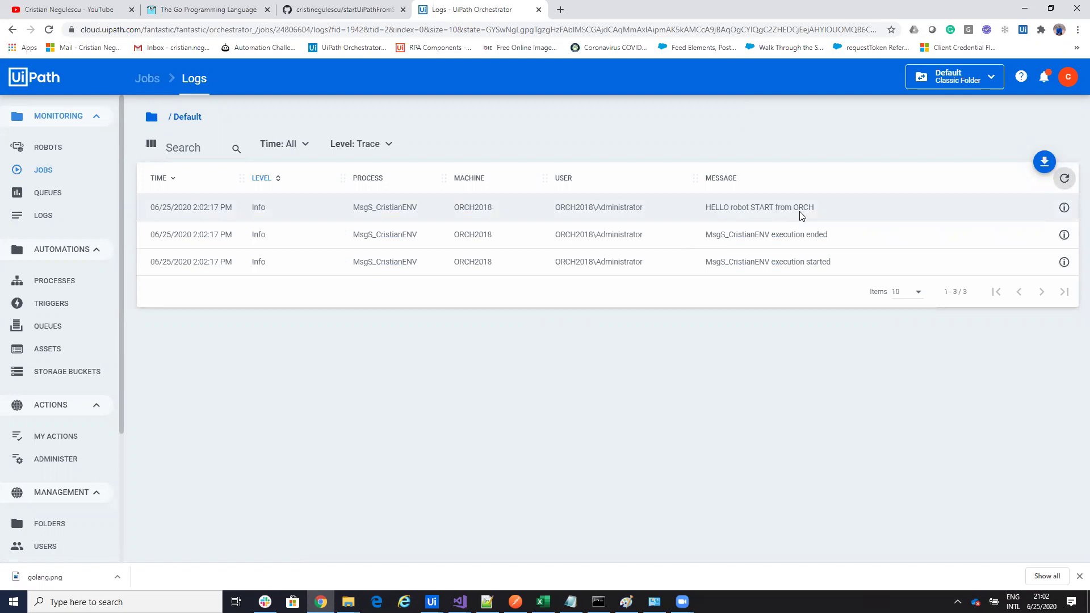
pyautogui.click(1024, 8)
# Comment out lines 40–45 and uncomment the parameter payload on lines 47–53
pyautogui.click(358, 373)
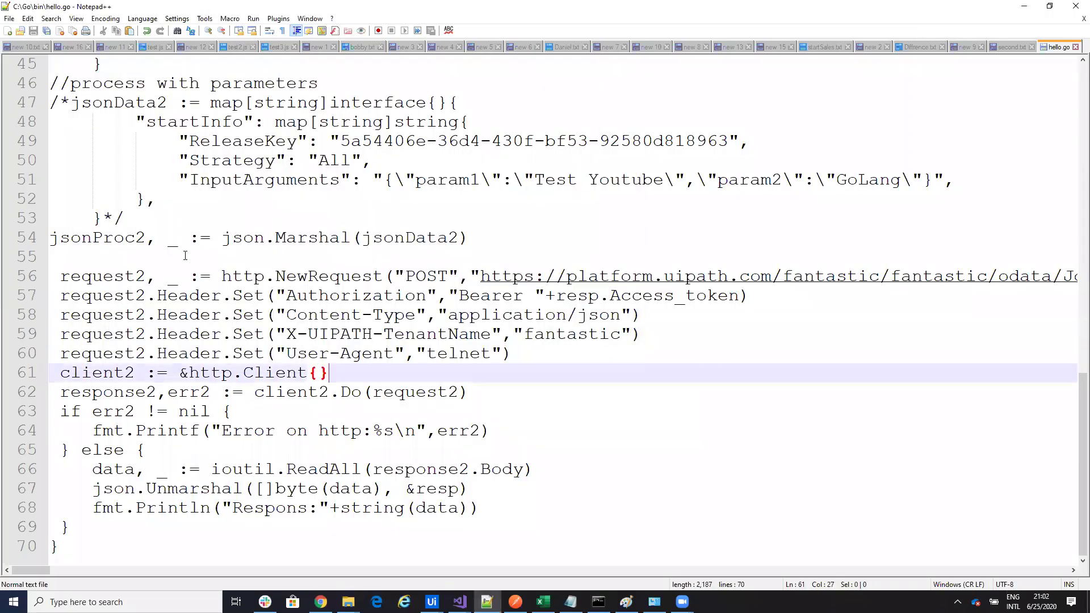
pyautogui.scroll(4, 102, 179)
pyautogui.click(54, 200)
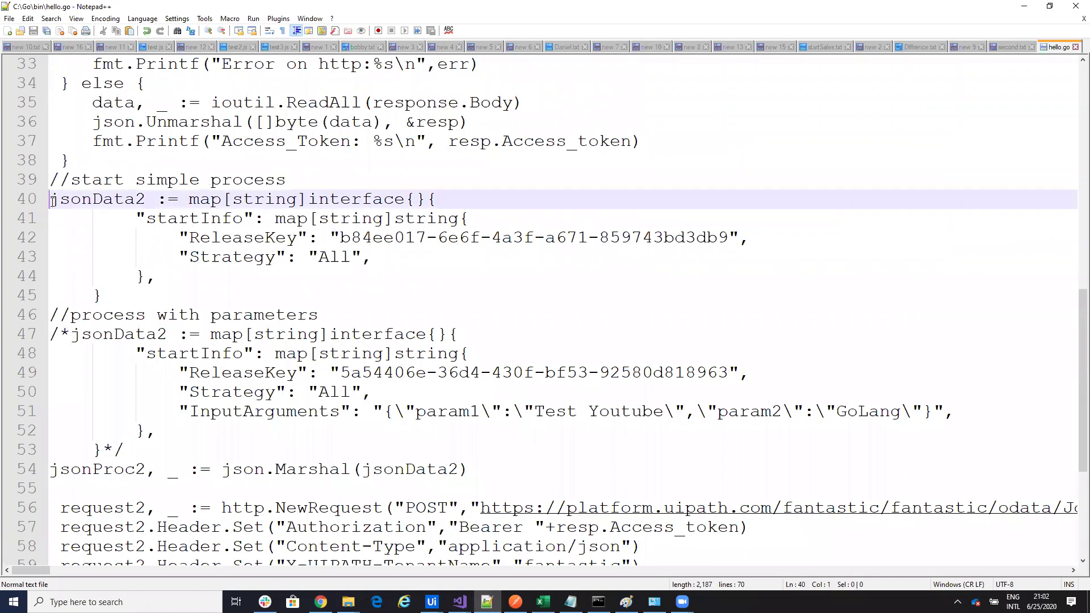
pyautogui.write('/*')
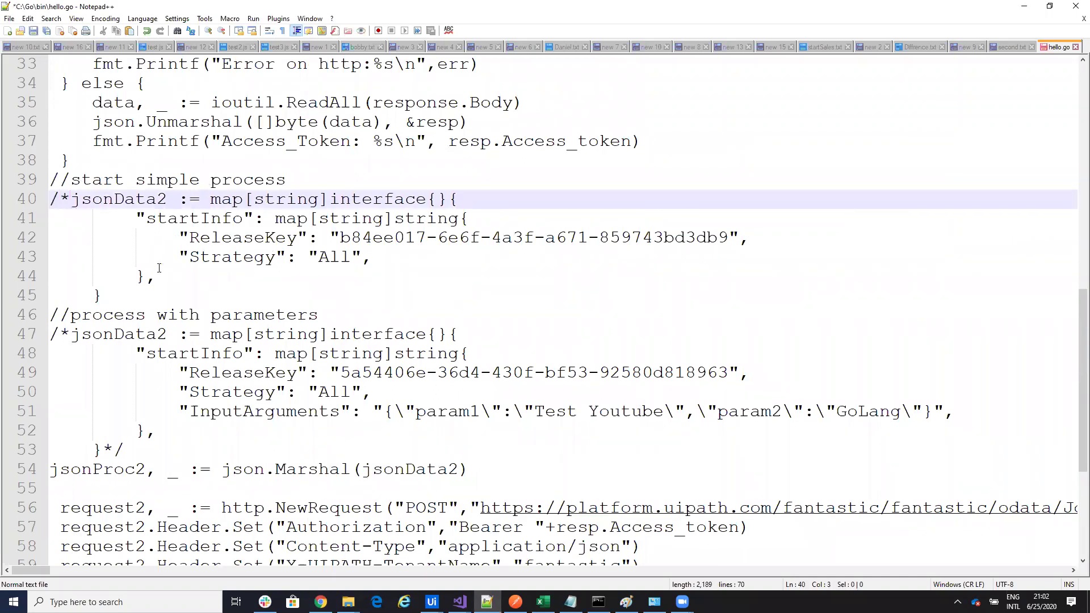
pyautogui.click(125, 294)
pyautogui.write('*')
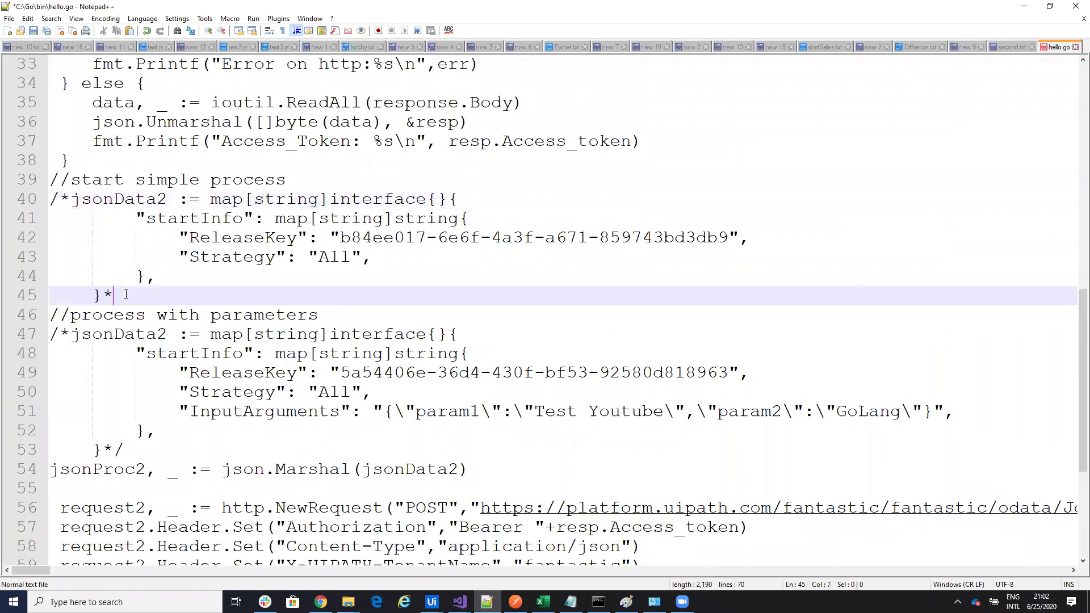
pyautogui.write('/')
pyautogui.click(72, 334)
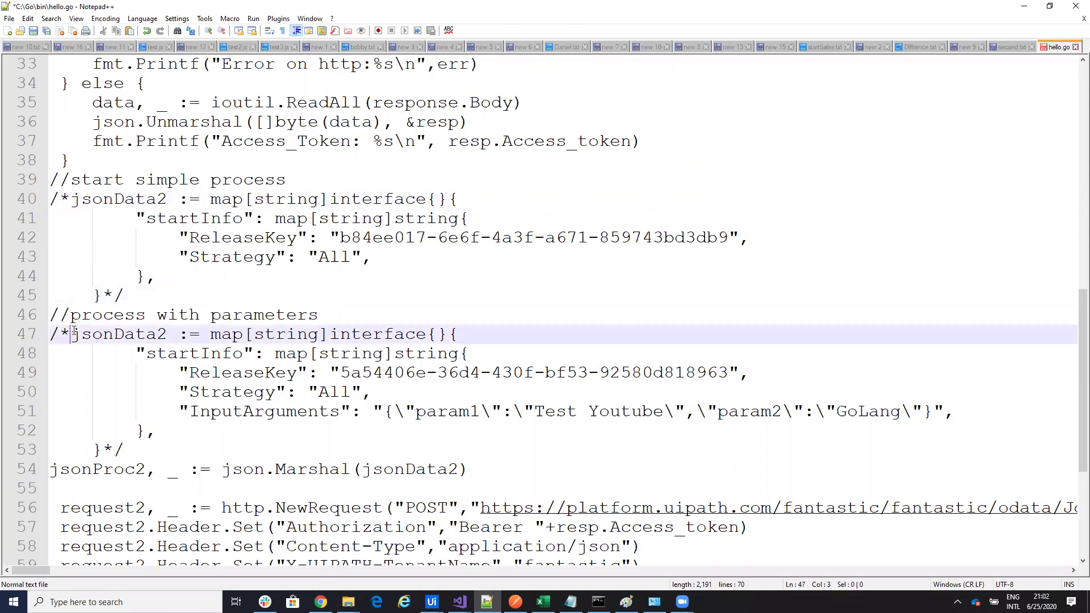
pyautogui.press('BackSpace')
pyautogui.press('BackSpace')
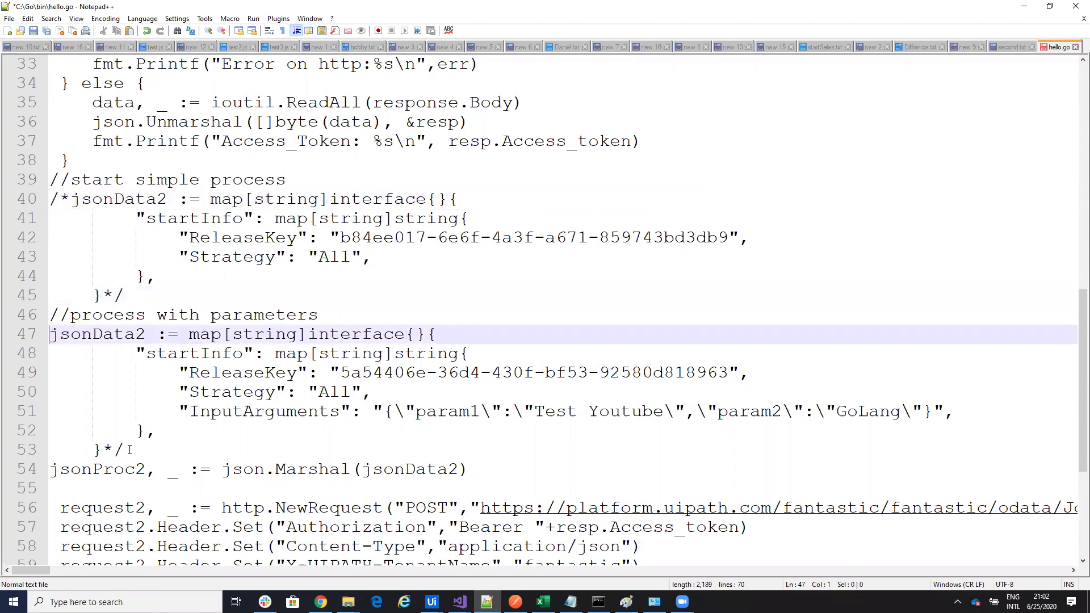
pyautogui.click(130, 449)
pyautogui.press('BackSpace')
pyautogui.press('BackSpace')
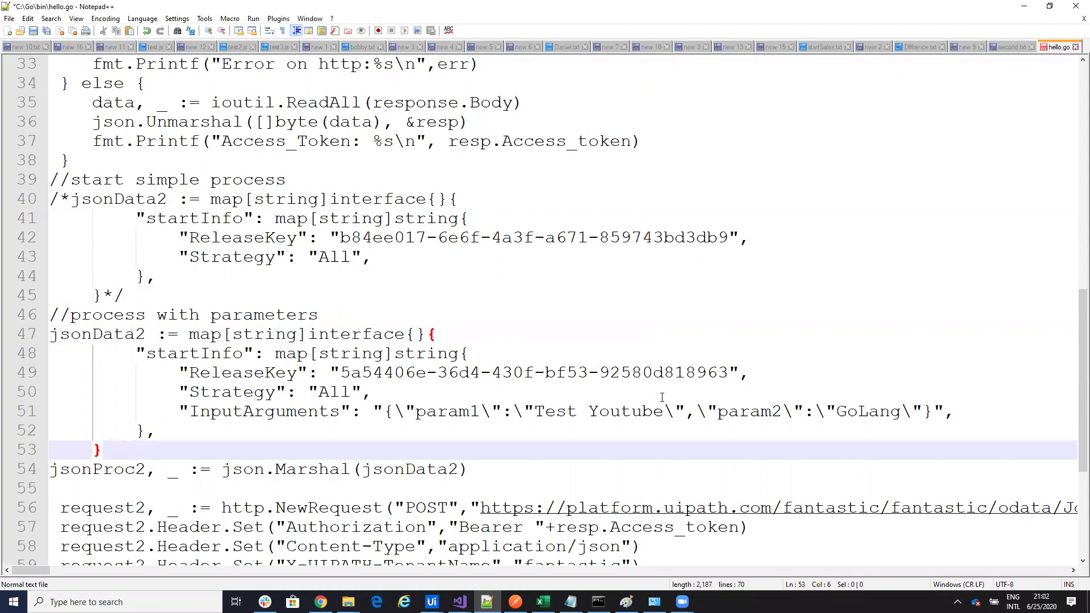
# Set the input arguments to 'Test Youtube GO' and 'GoLang 21:03', then save hello.go
pyautogui.click(664, 411)
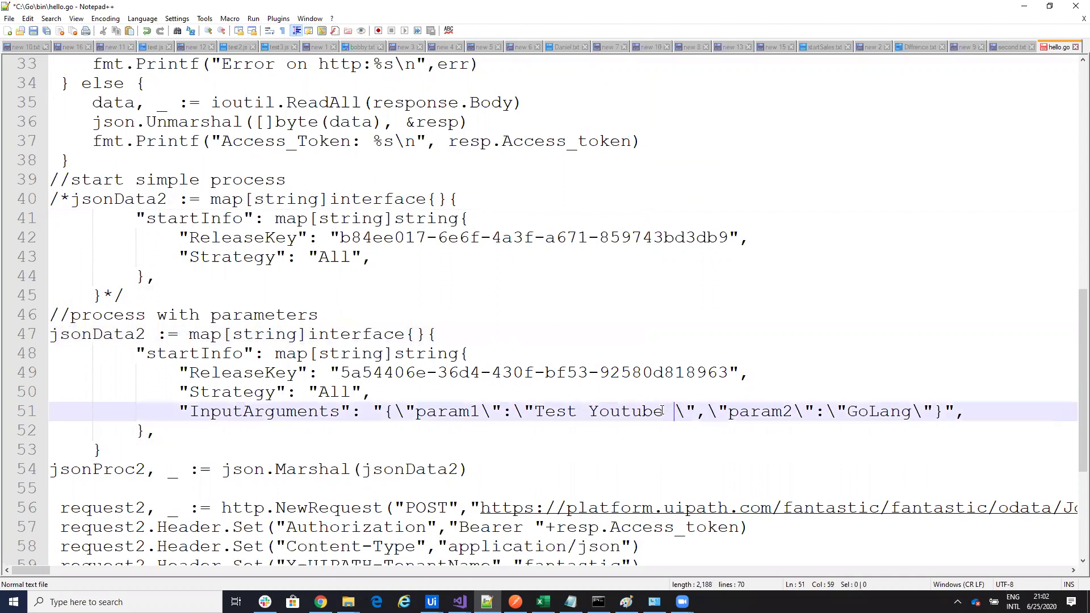
pyautogui.write('GO')
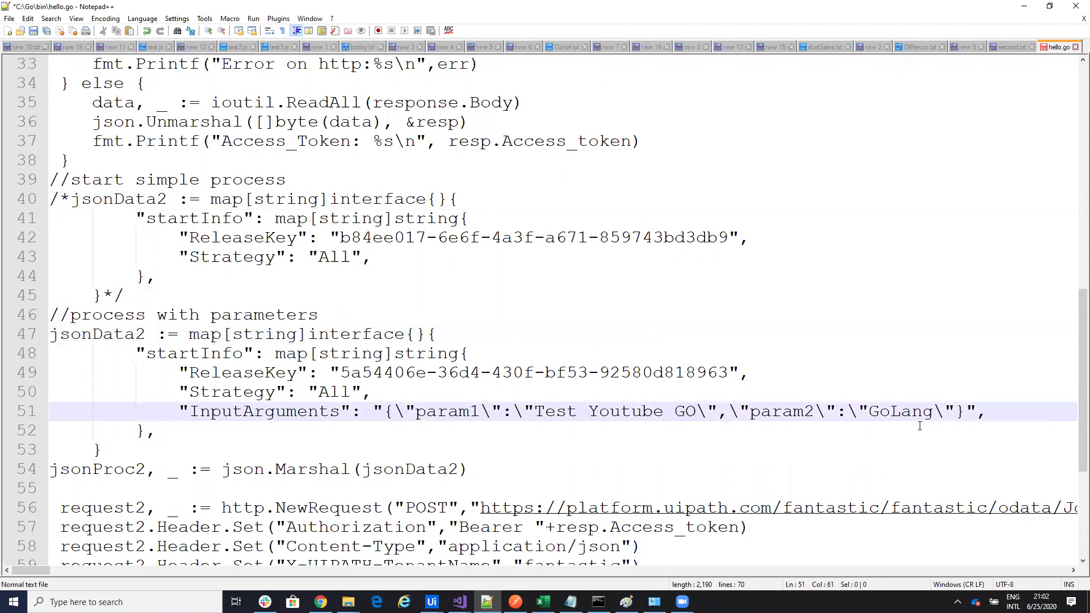
pyautogui.click(934, 412)
pyautogui.write('21:0')
pyautogui.write('3')
pyautogui.click(34, 31)
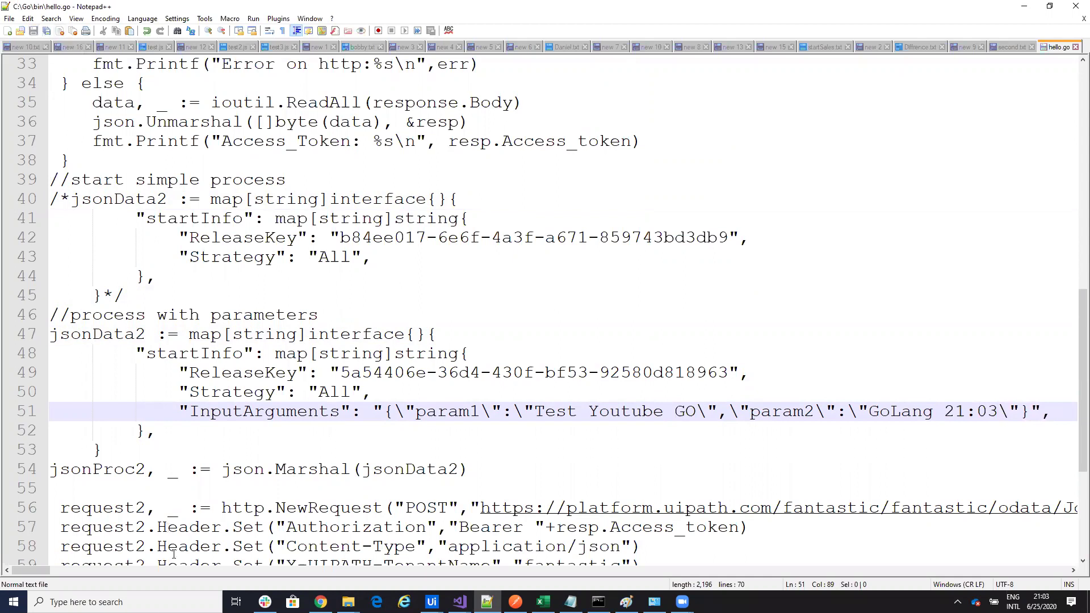
# Rerun 'go run hello.go' in Command Prompt to start the MsgParam_CristianENV job
pyautogui.click(598, 601)
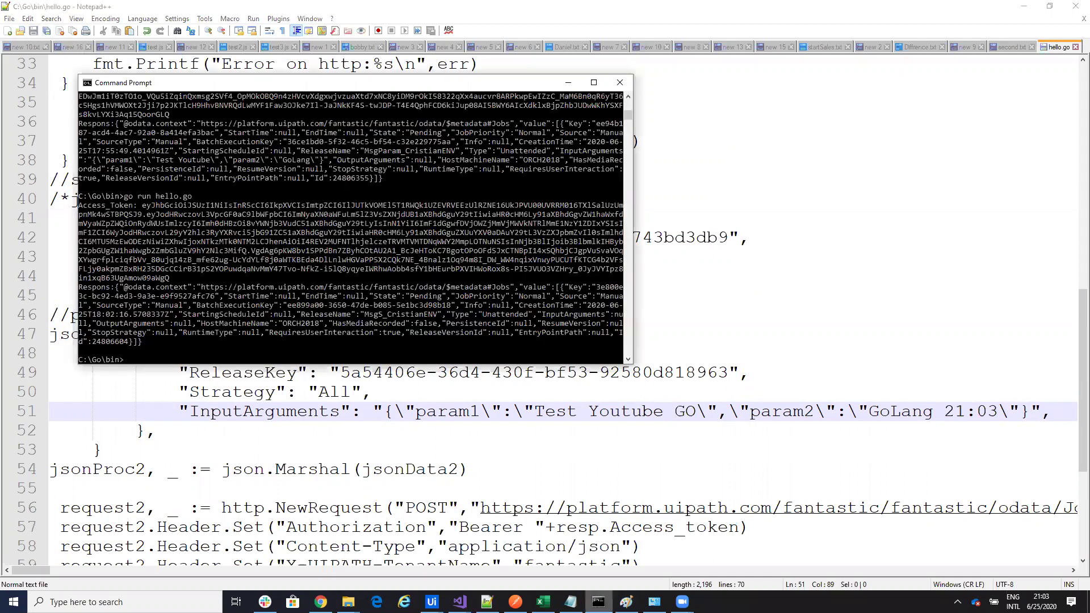
pyautogui.press('Up')
pyautogui.press('Return')
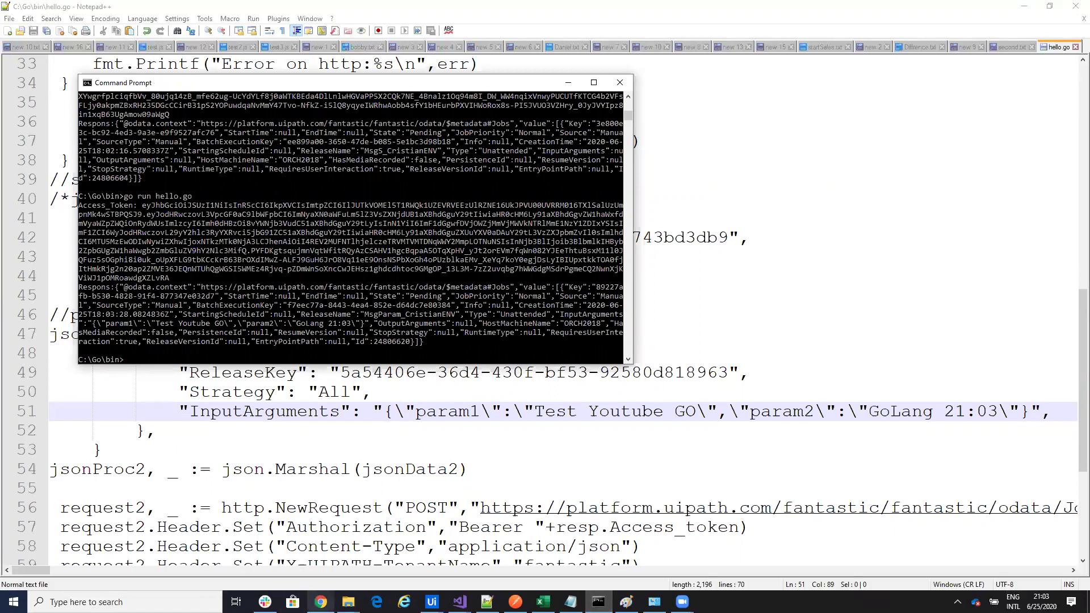
# From Orchestrator's Jobs list, open the newest MsgParam_CristianENV job's logs
pyautogui.click(320, 603)
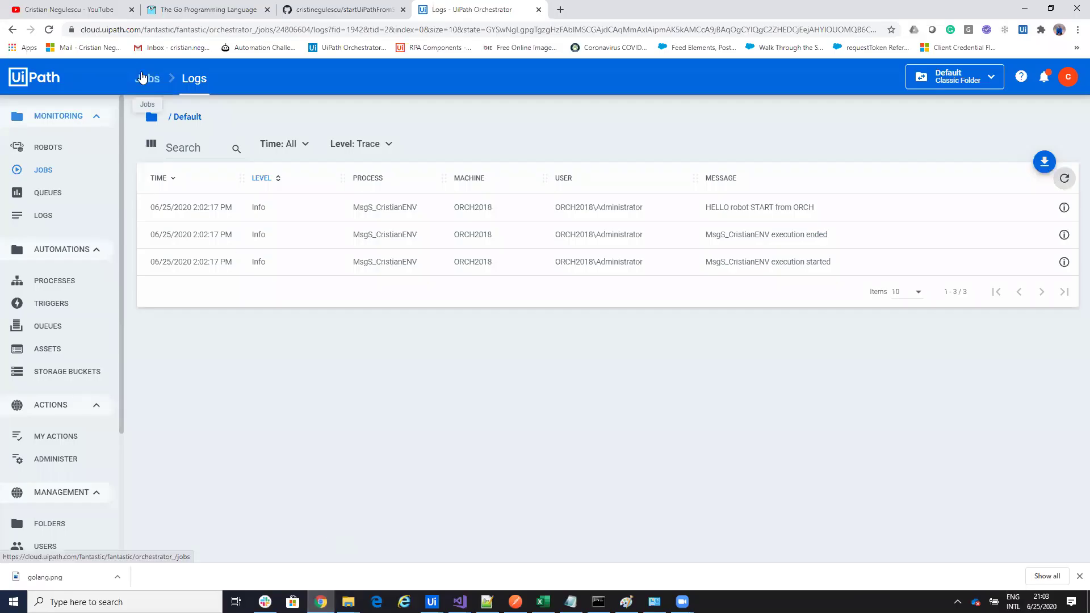
pyautogui.click(142, 78)
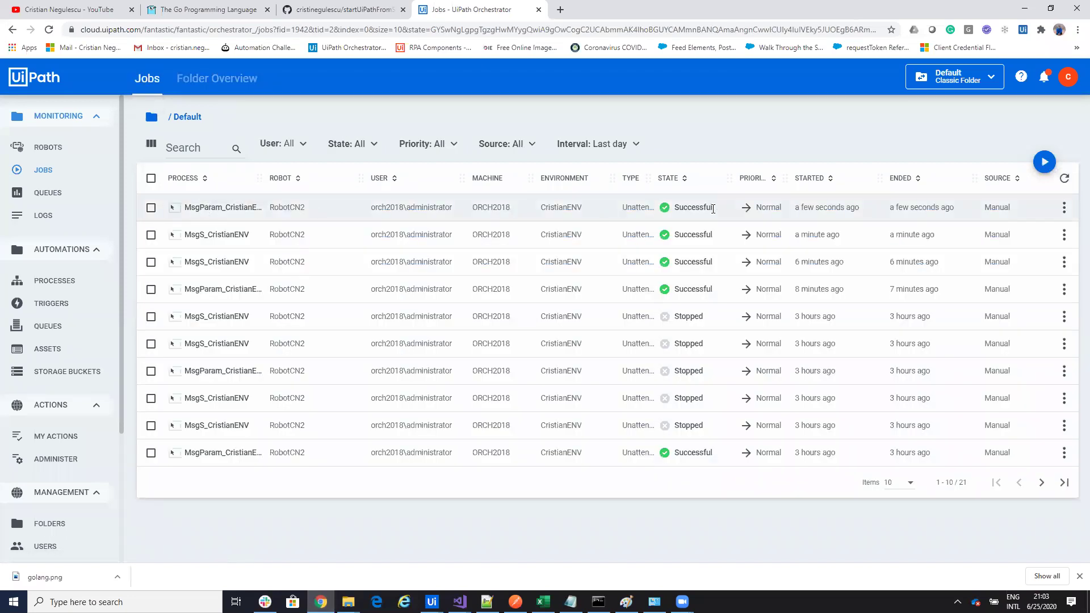
pyautogui.click(1064, 207)
pyautogui.click(1045, 255)
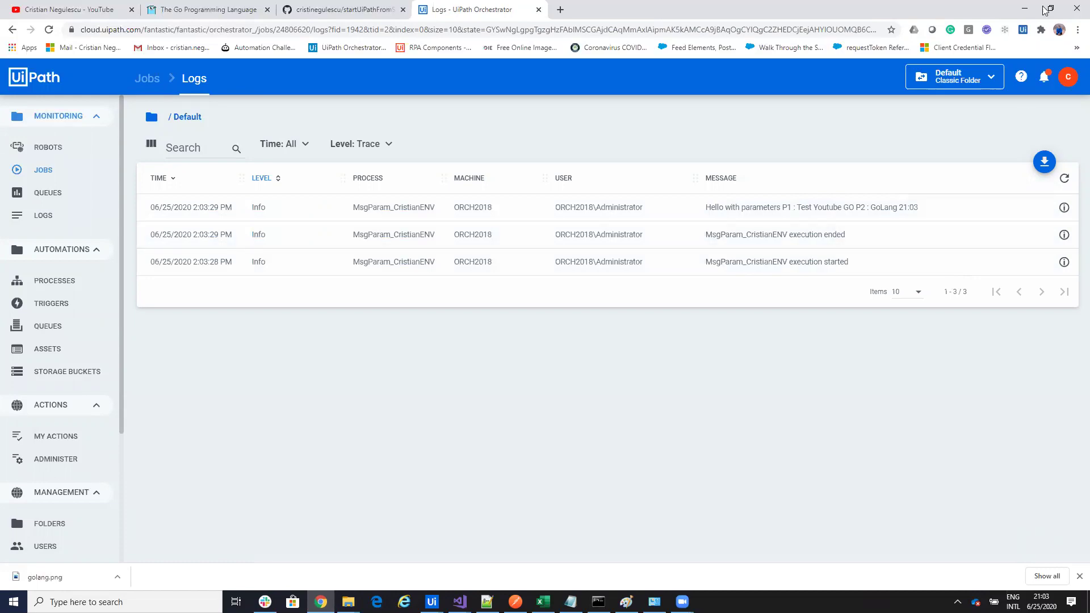
# Minimise Chrome, Command Prompt, Notepad++ and Programs and Features to clear the desktop
pyautogui.click(1023, 9)
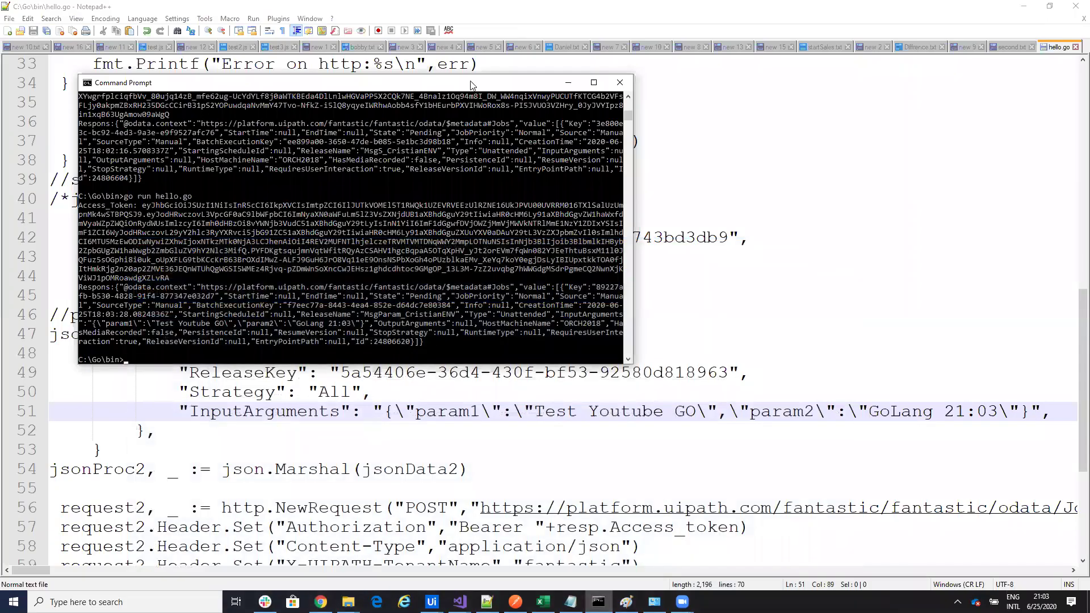
pyautogui.click(570, 84)
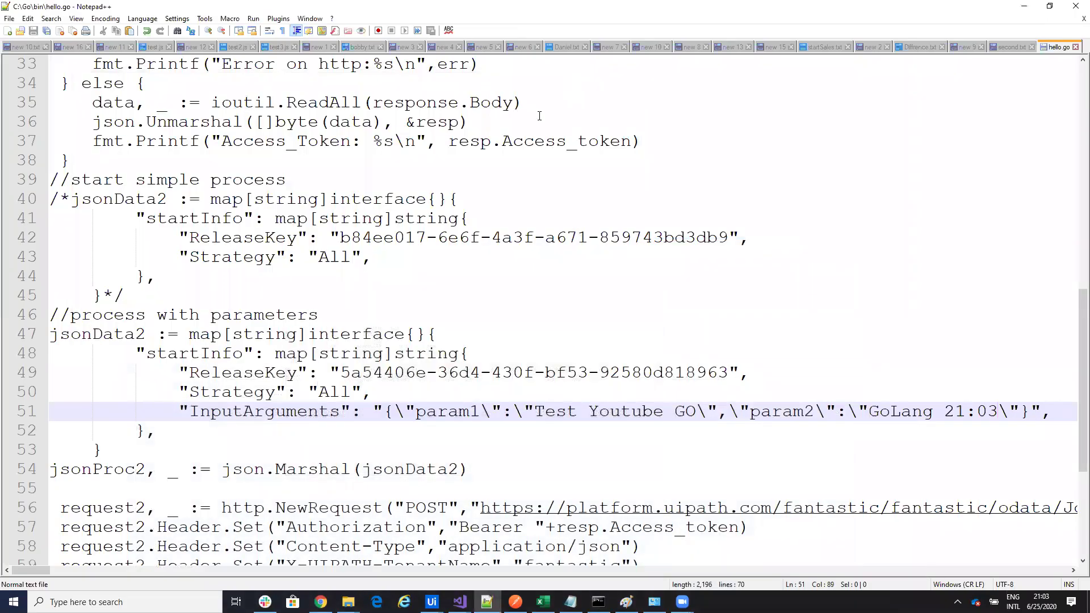
pyautogui.click(1027, 8)
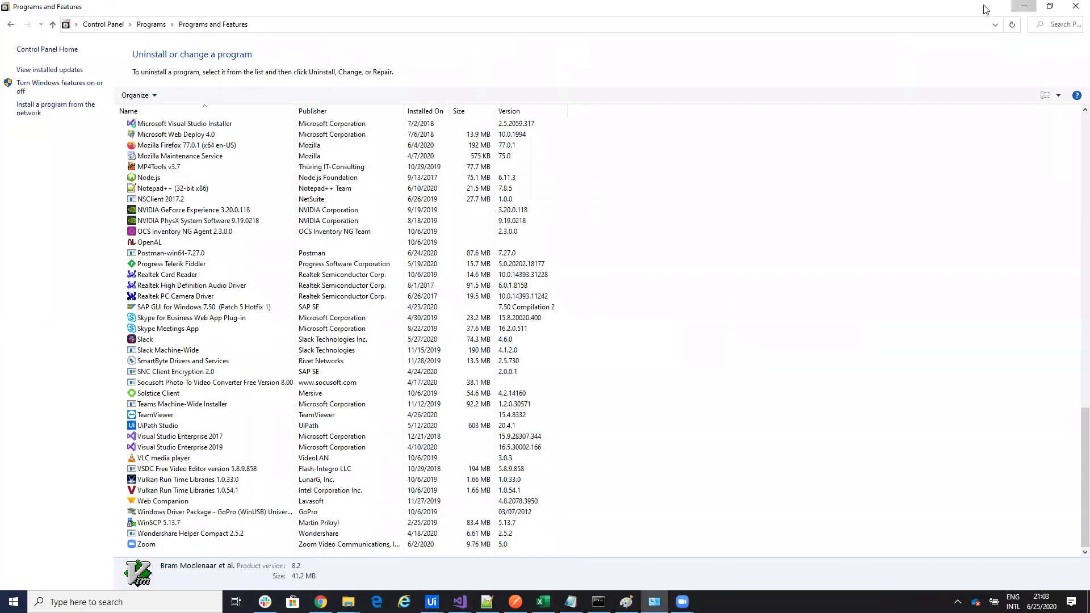
pyautogui.click(1023, 7)
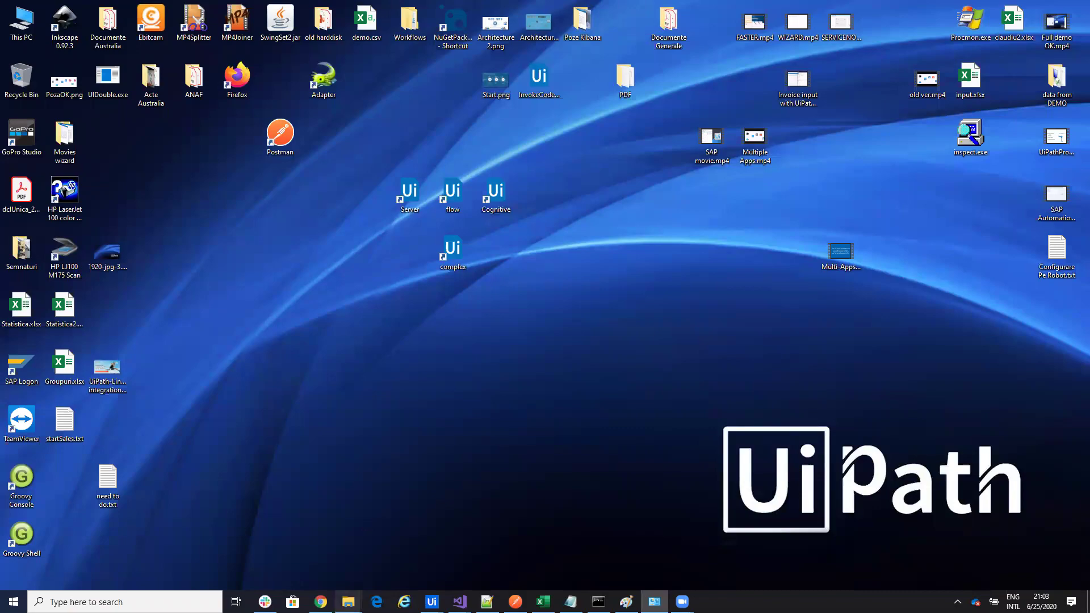
# Restore Chrome and move from the startUiPathFromSalesforce GitHub repository to the YouTube videos page
pyautogui.click(321, 603)
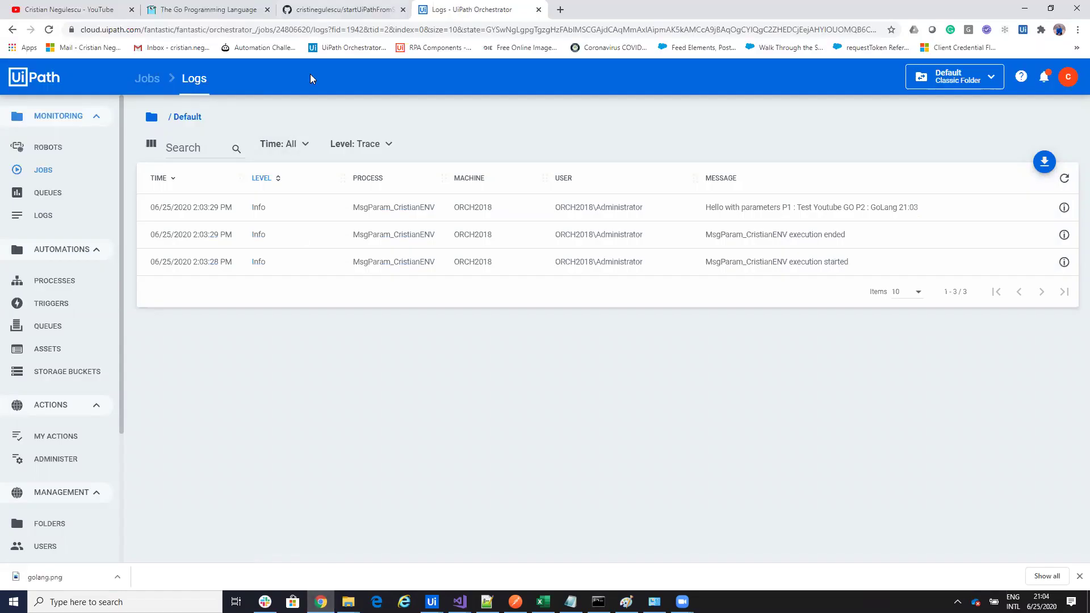
pyautogui.click(341, 10)
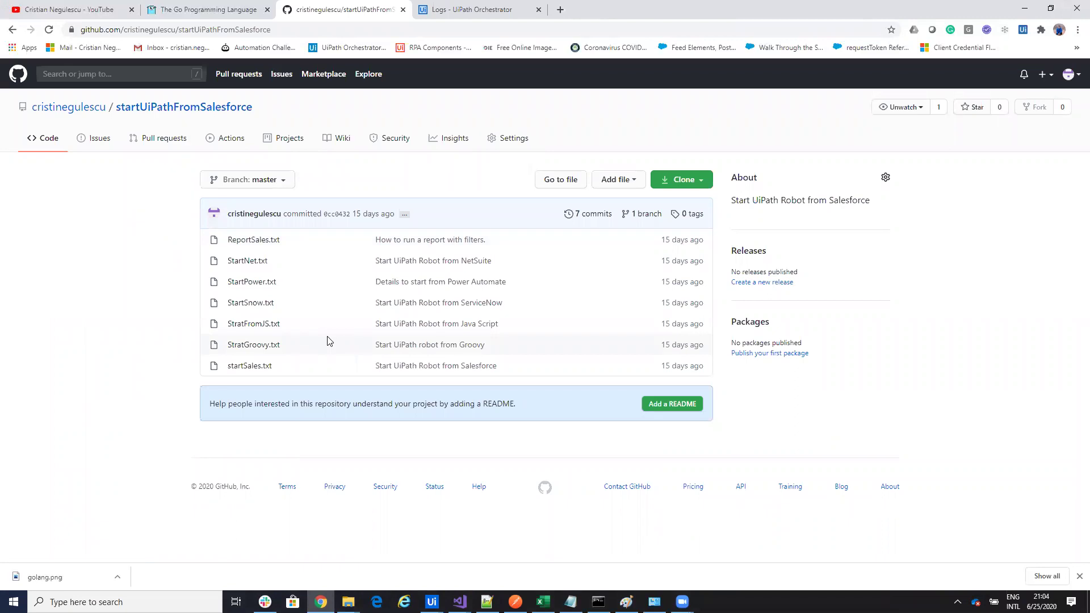
pyautogui.click(51, 9)
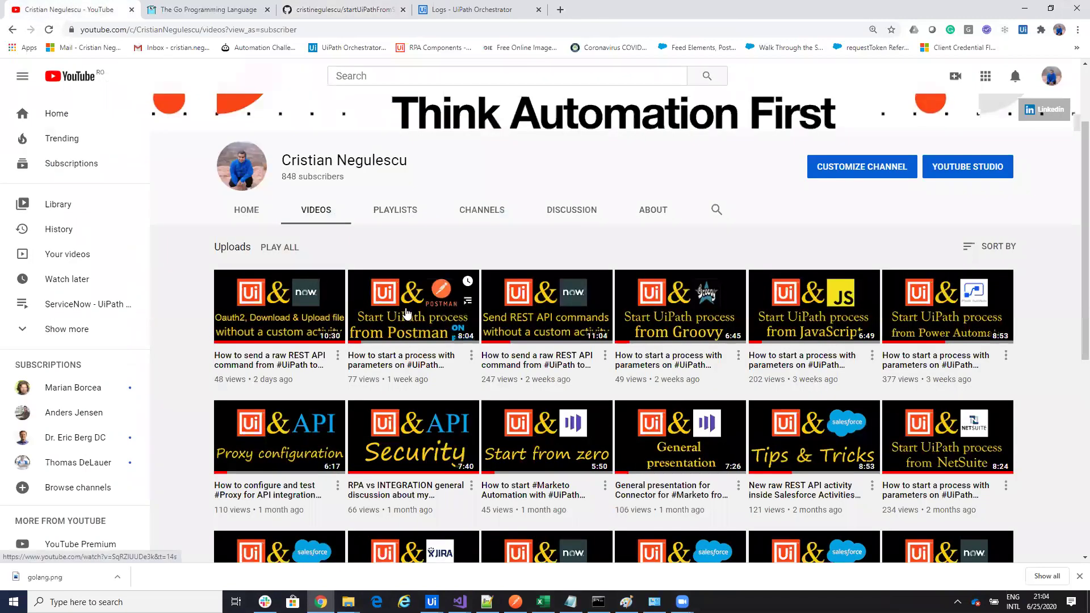
pyautogui.moveTo(413, 307)
pyautogui.scroll(2, 396, 337)
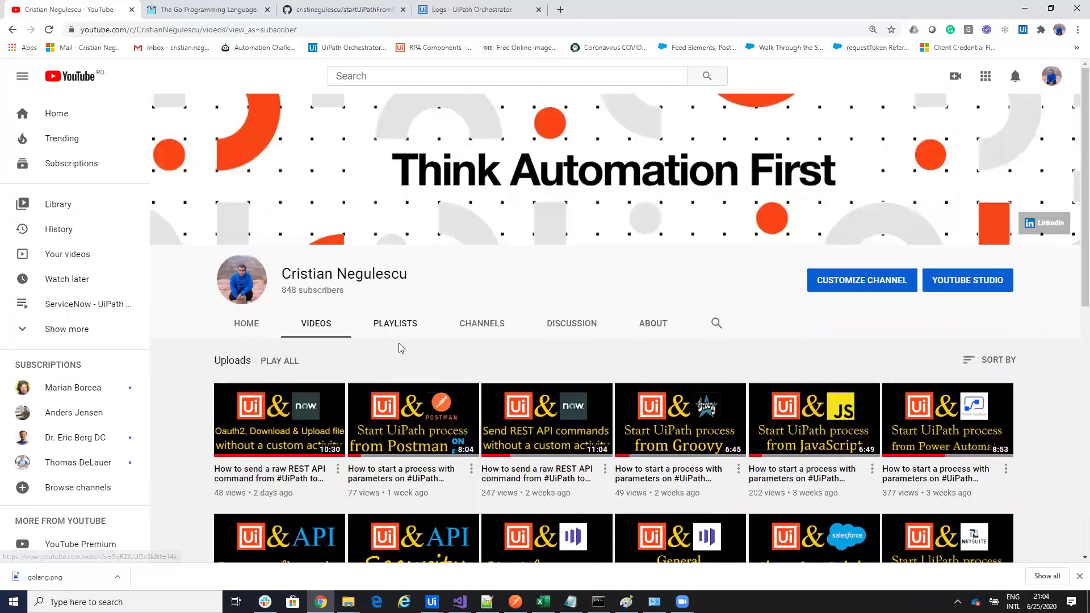